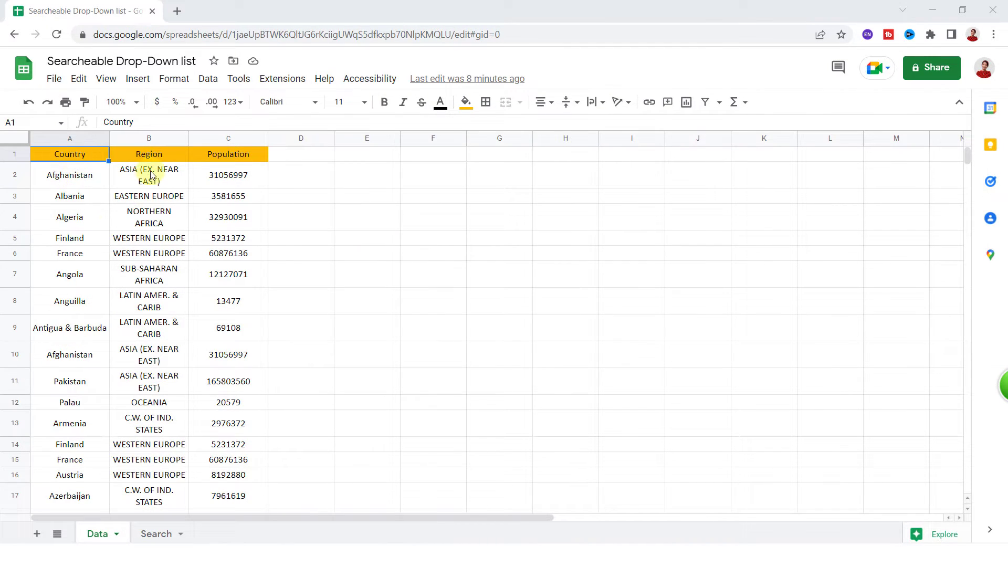
scroll(236, 219, down, 4)
scroll(236, 219, down, 5)
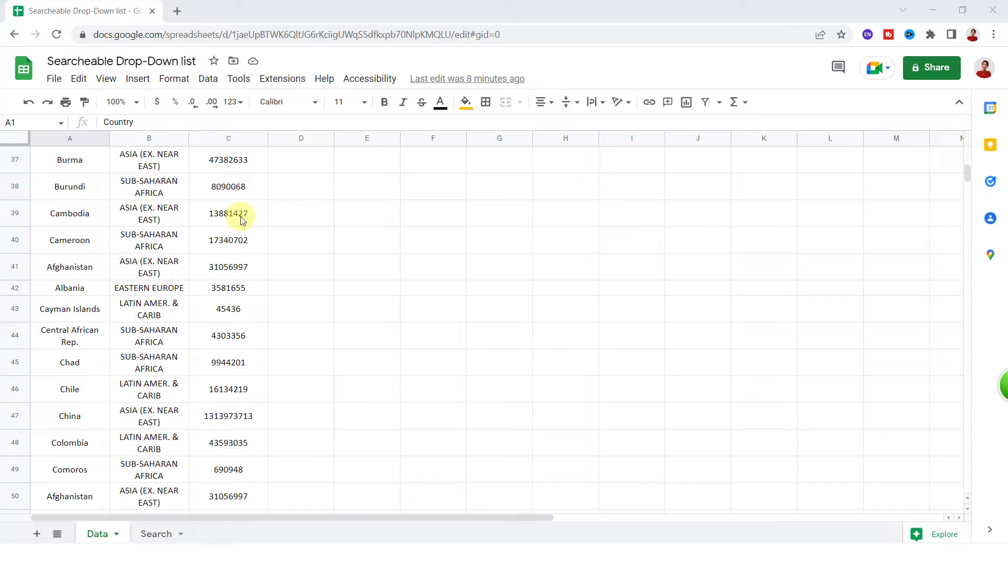
scroll(241, 221, up, 4)
scroll(238, 216, up, 5)
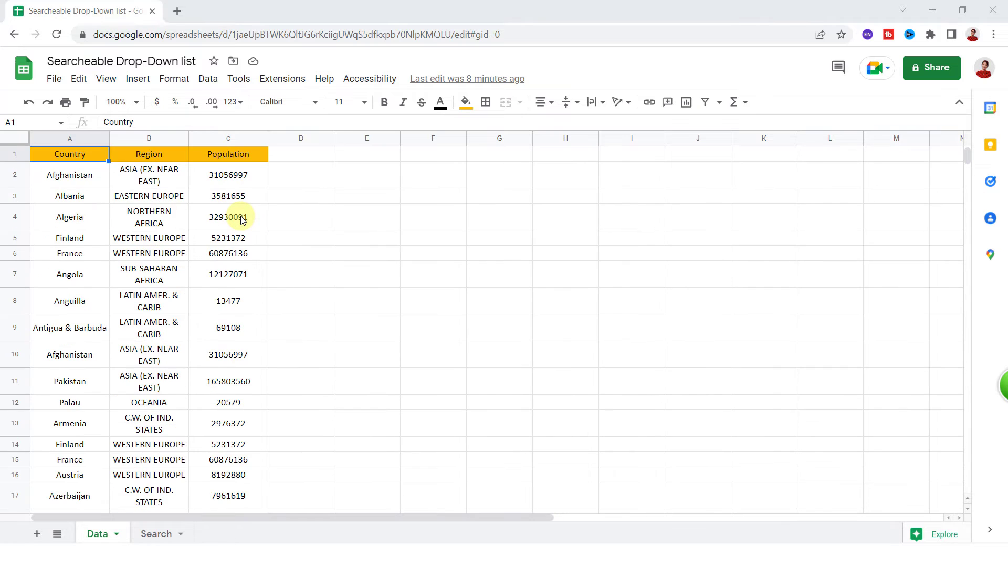
- Go to the Search sheet and try the France suggestion in cell A2
click(158, 534)
text(f)
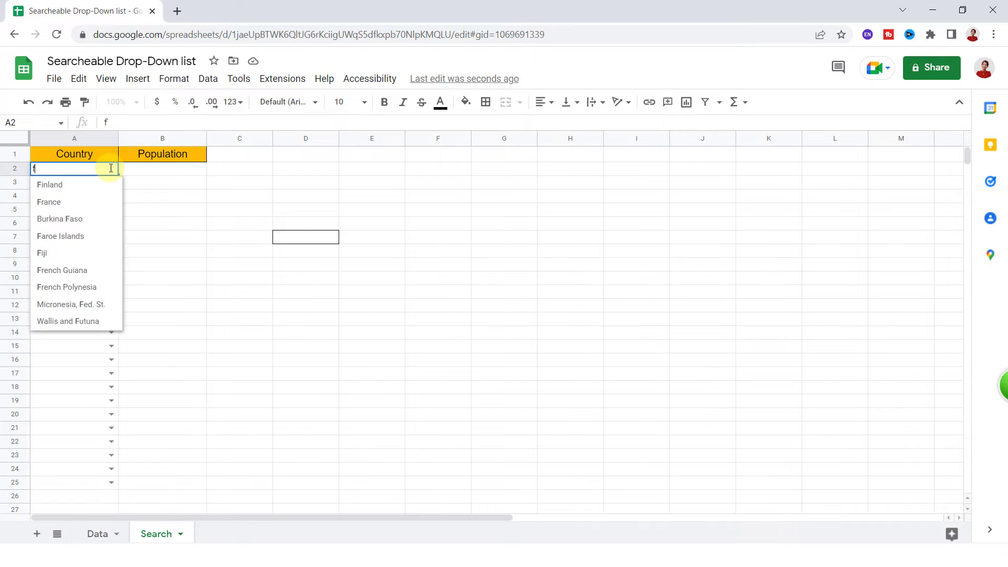
text(r)
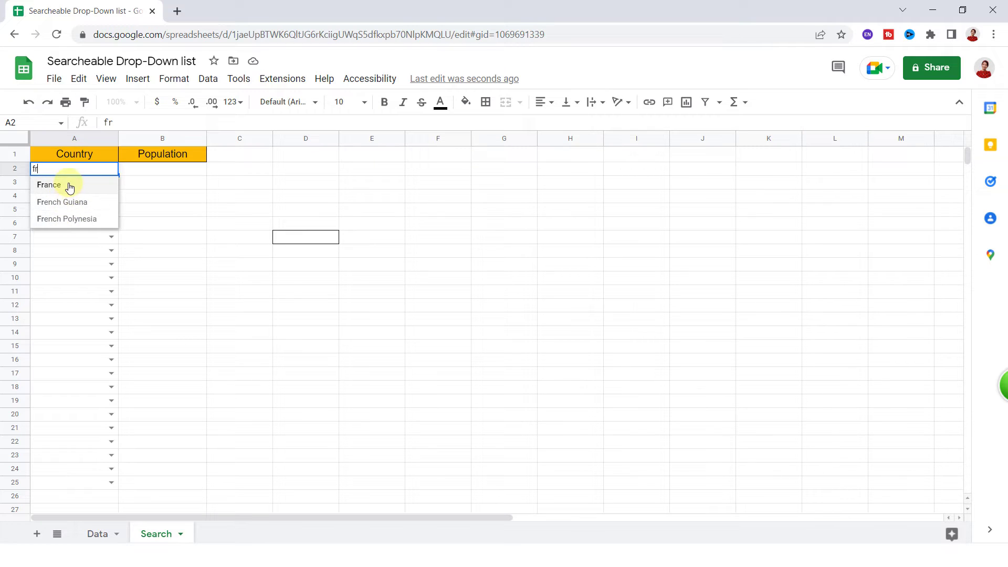
click(69, 186)
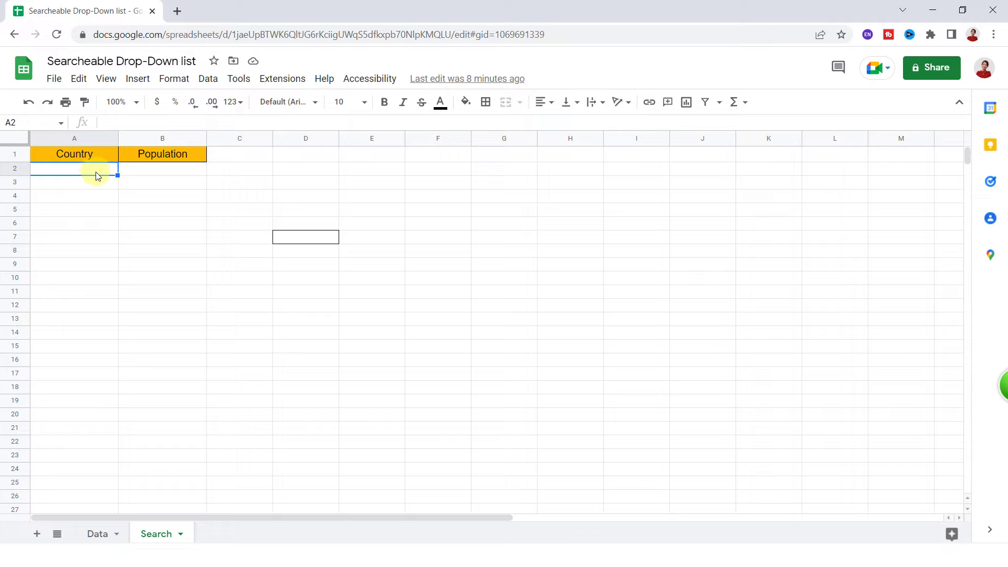
- Start a new data validation rule with its range set to Search!A2
click(208, 82)
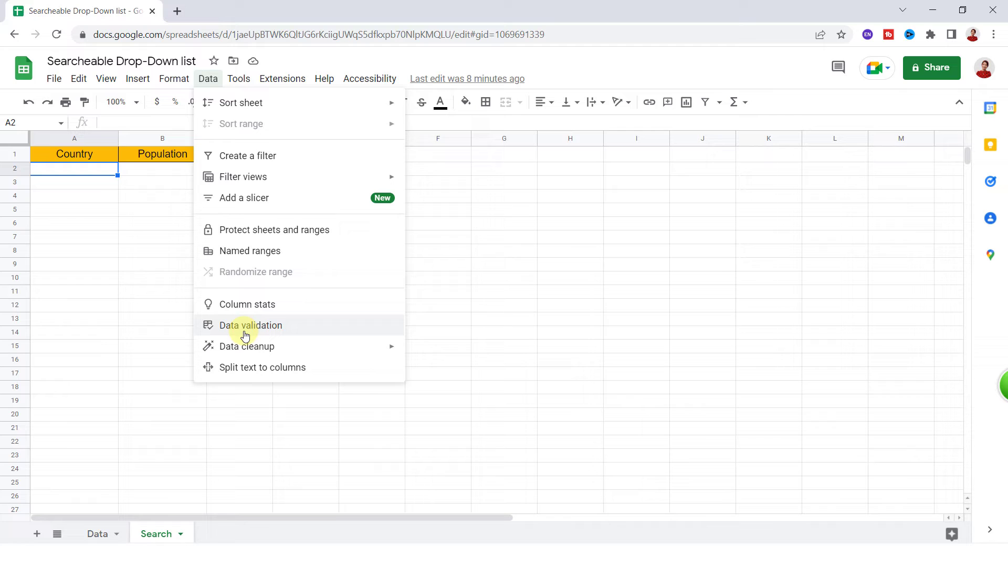
click(308, 326)
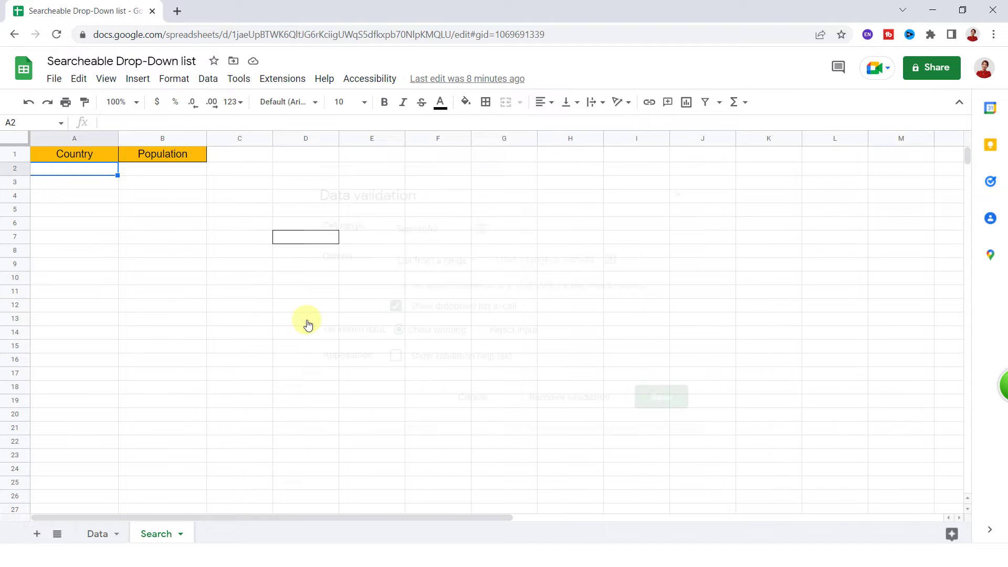
drag(462, 191, 396, 162)
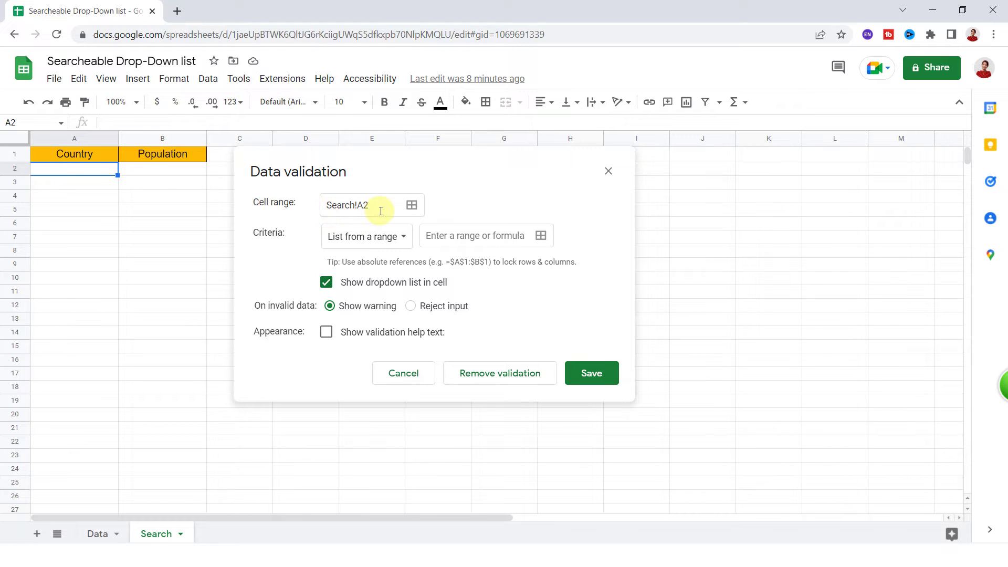
click(410, 206)
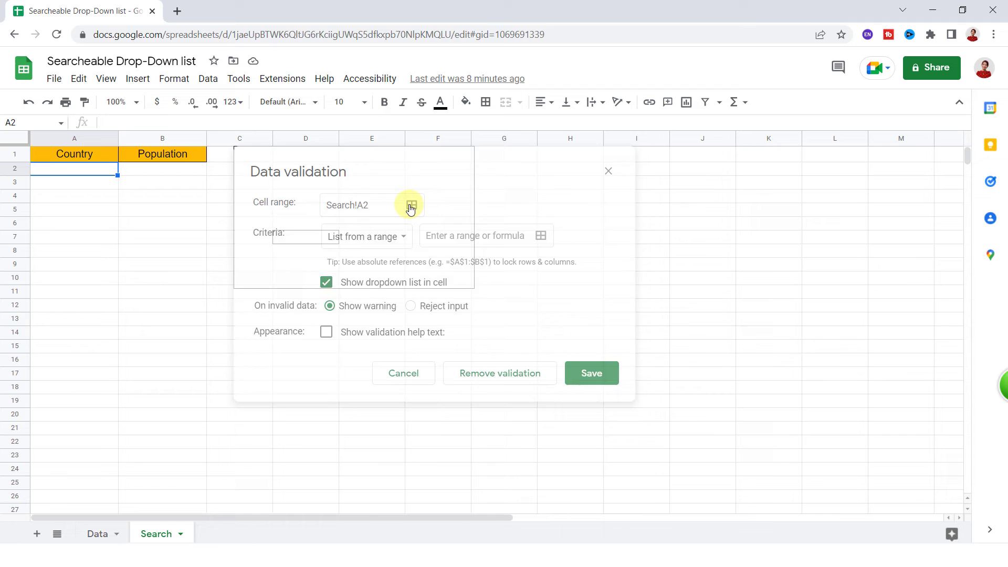
click(90, 172)
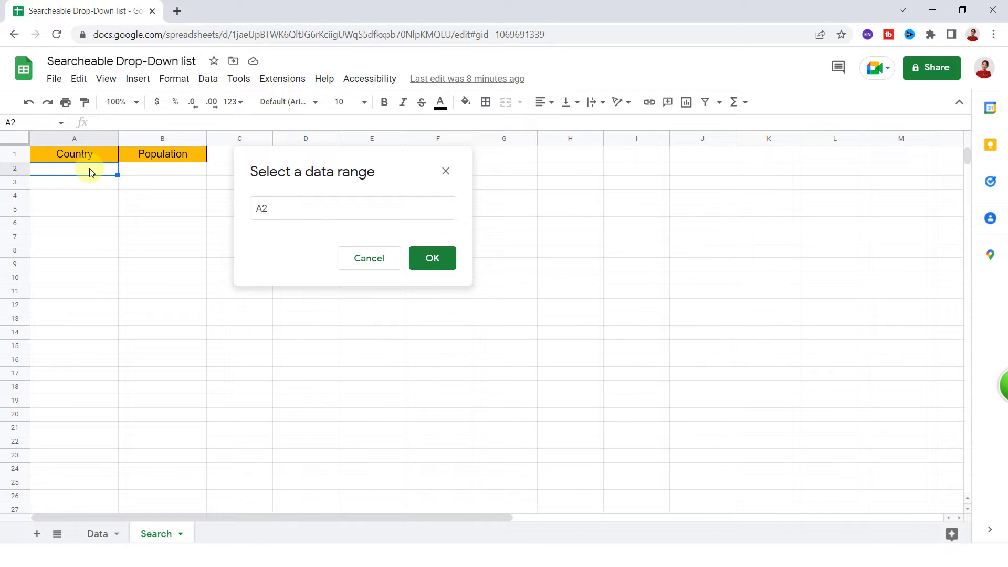
click(433, 263)
drag(465, 190, 422, 153)
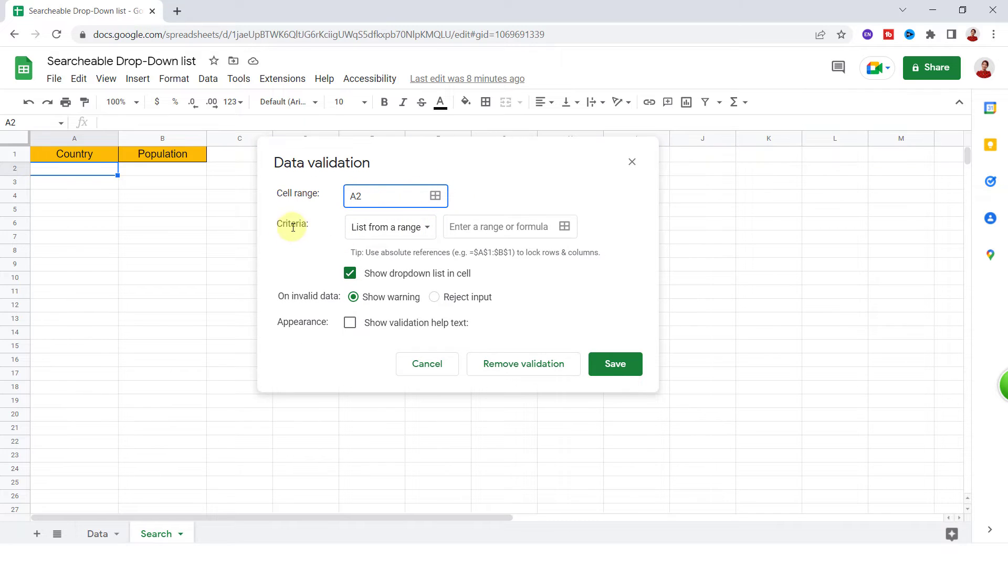
- Set the validation criteria to List from a range
click(427, 228)
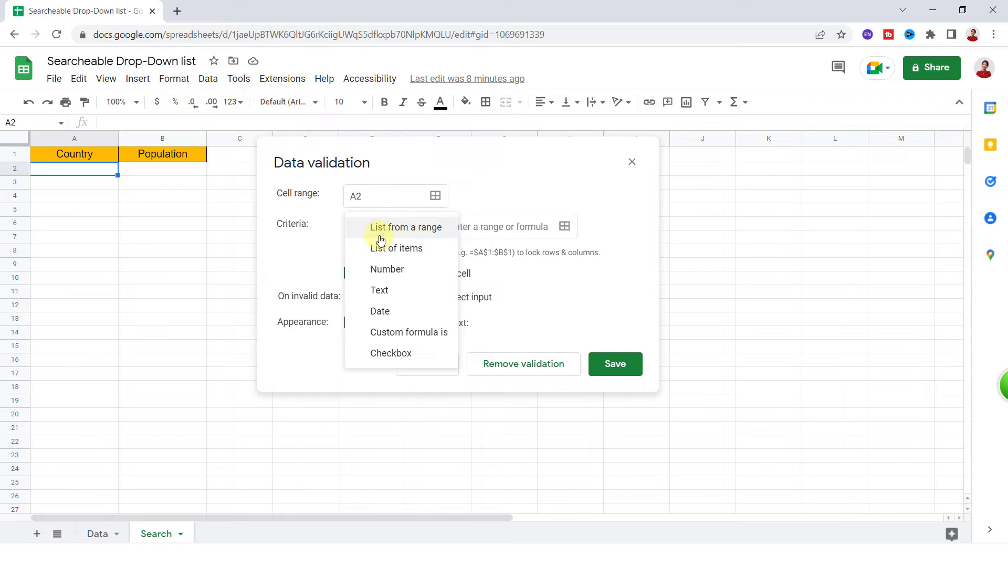
click(432, 229)
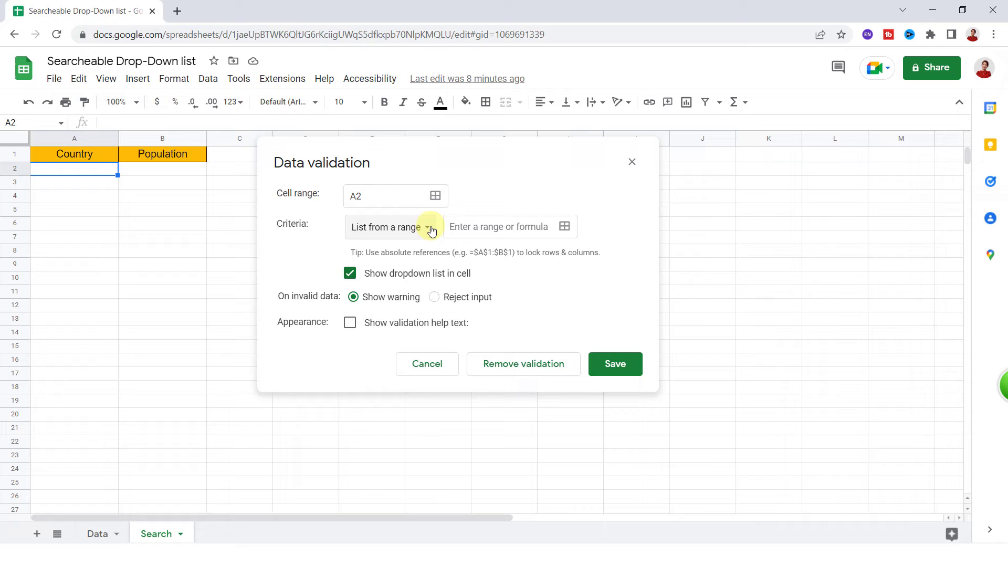
click(465, 227)
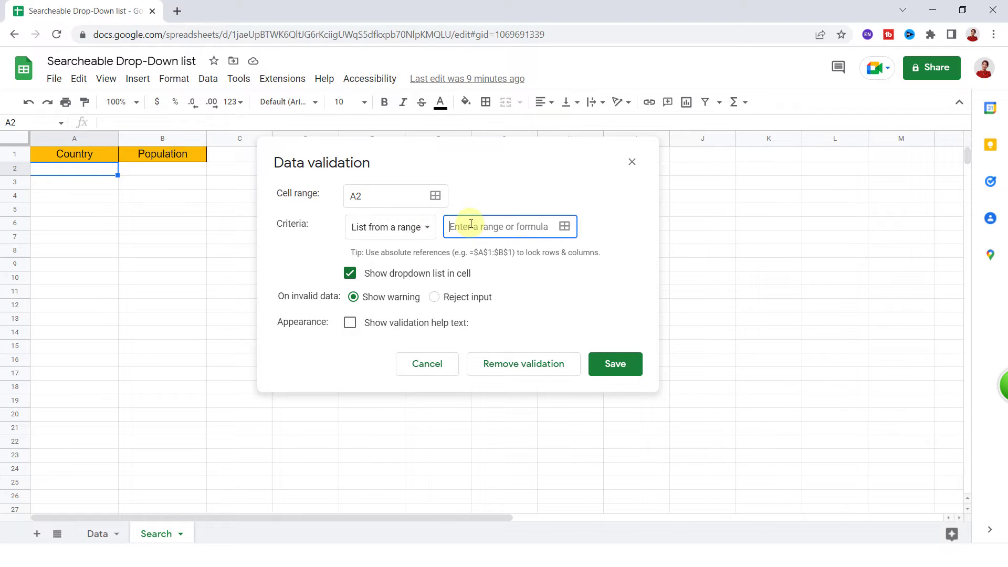
click(566, 227)
- Select Data!A2:A234 as the source range and return to the Search sheet
click(105, 536)
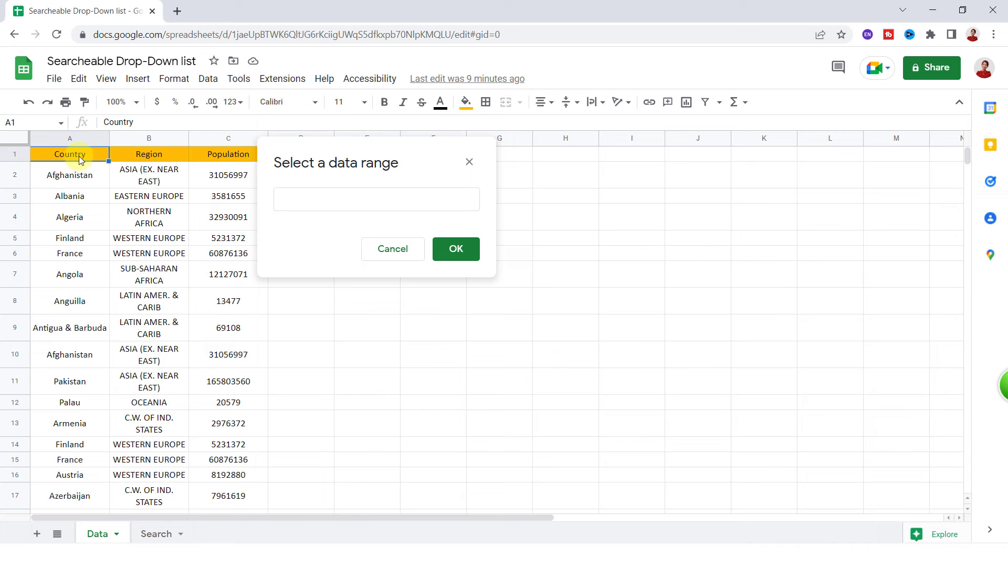
click(80, 175)
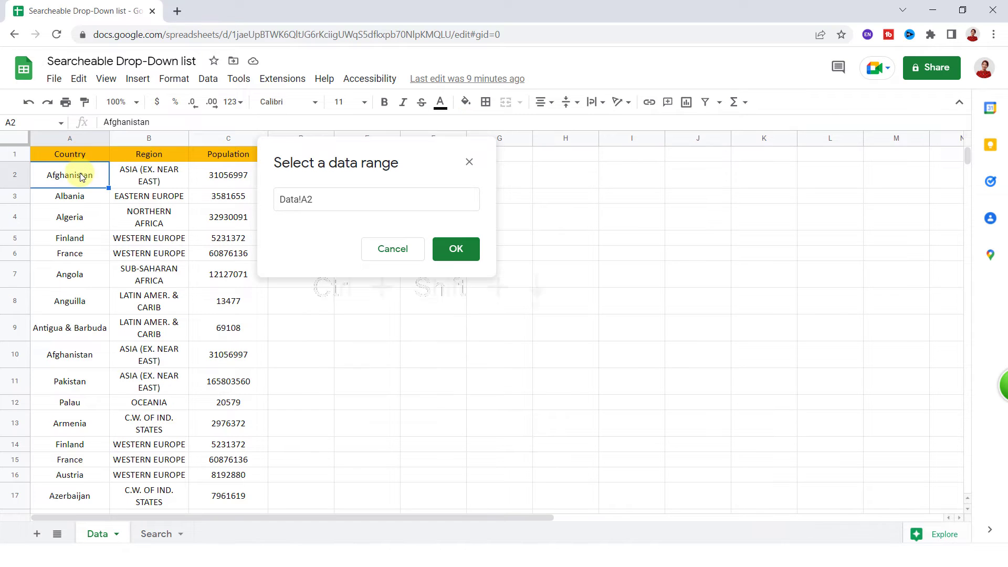
key(ctrl+shift+Down)
scroll(48, 355, down, 2)
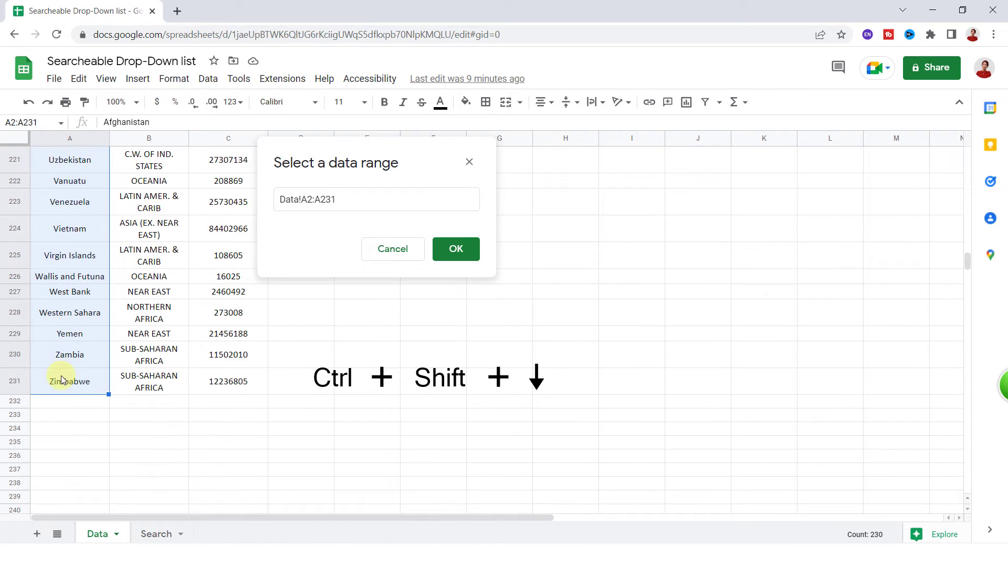
shift+click(75, 403)
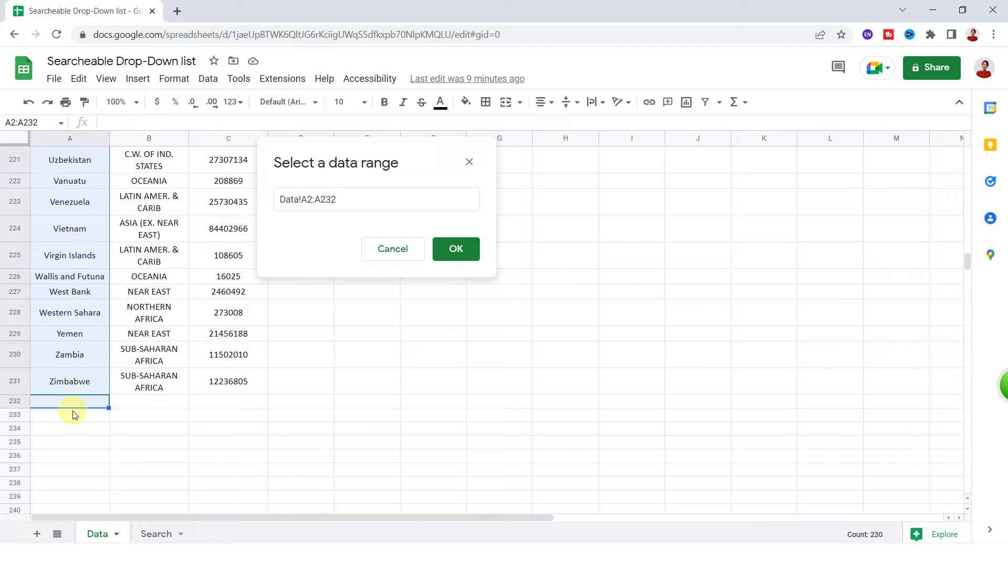
shift+click(72, 415)
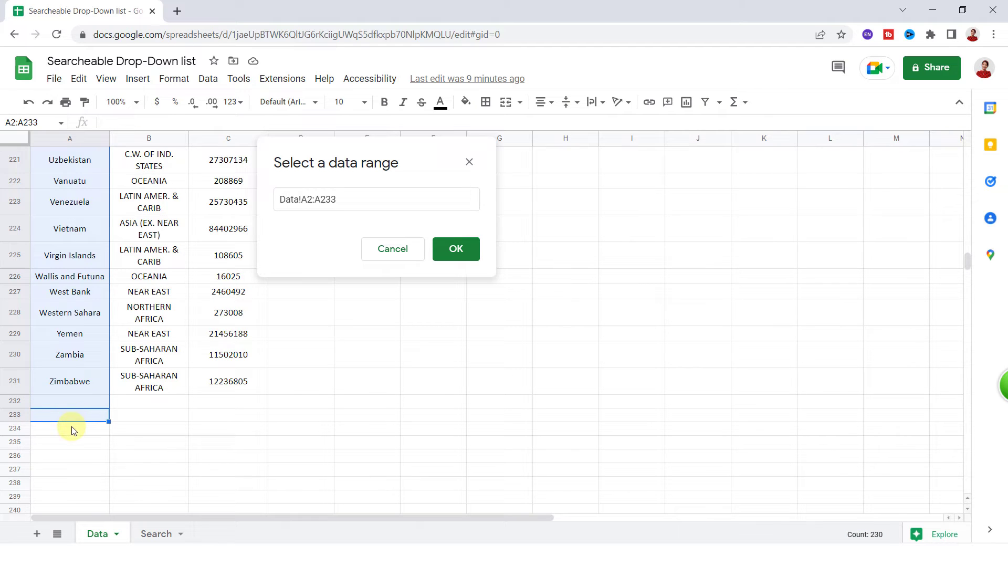
click(72, 430)
click(466, 256)
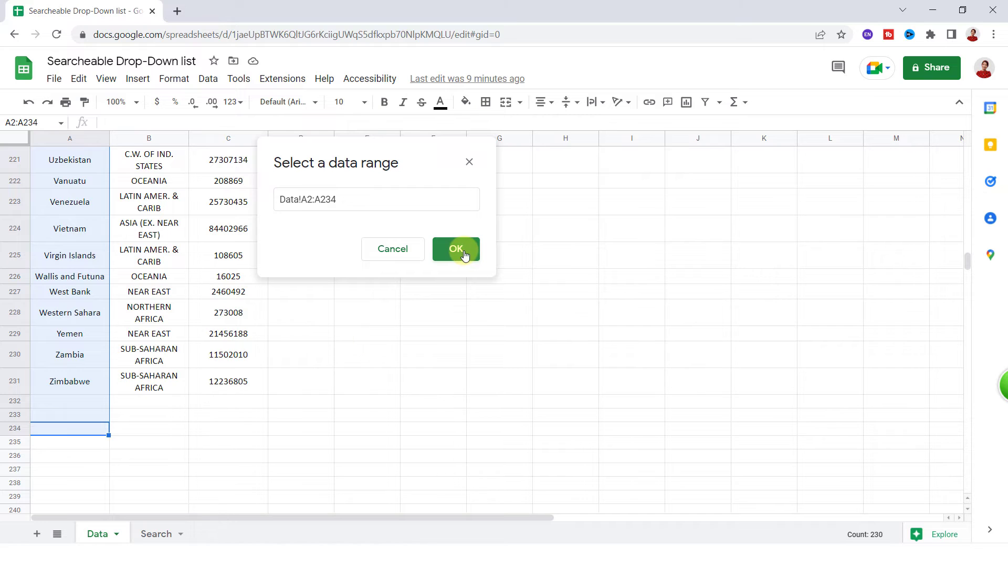
click(465, 256)
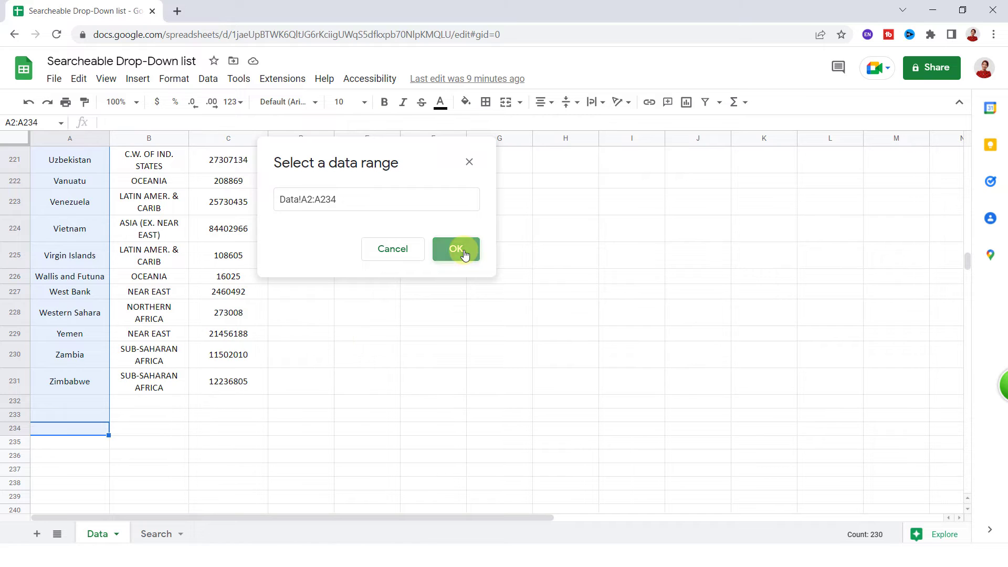
click(154, 534)
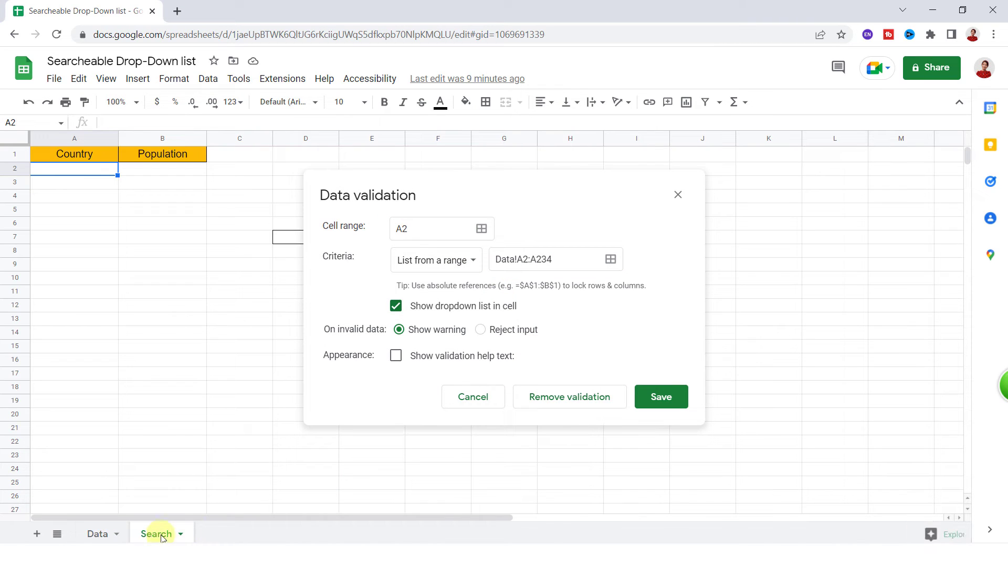
- Save the drop-down rule, then filter A2's list with 'Ir' and choose Iran
click(676, 410)
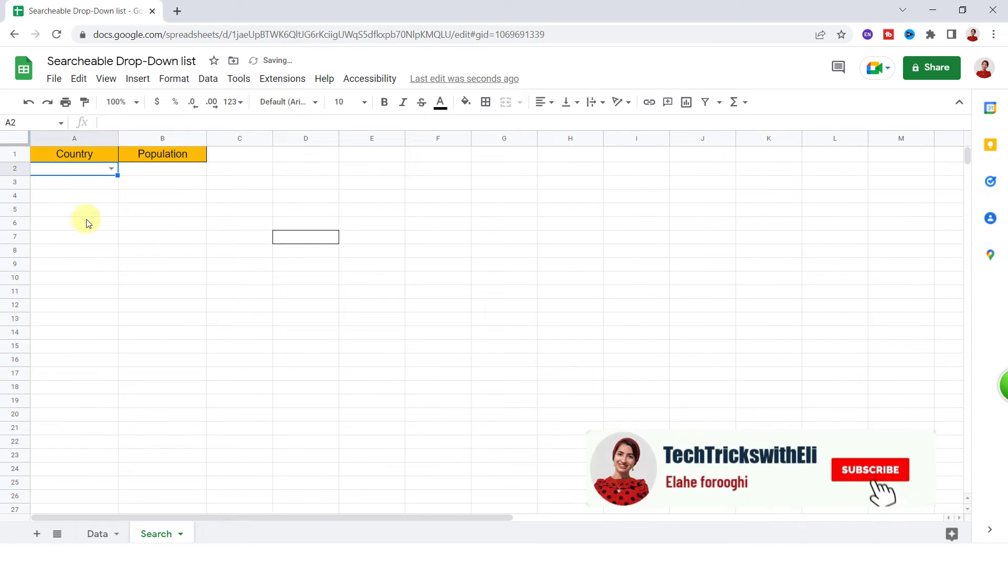
click(116, 166)
scroll(97, 229, down, 5)
scroll(98, 233, down, 6)
scroll(100, 240, down, 3)
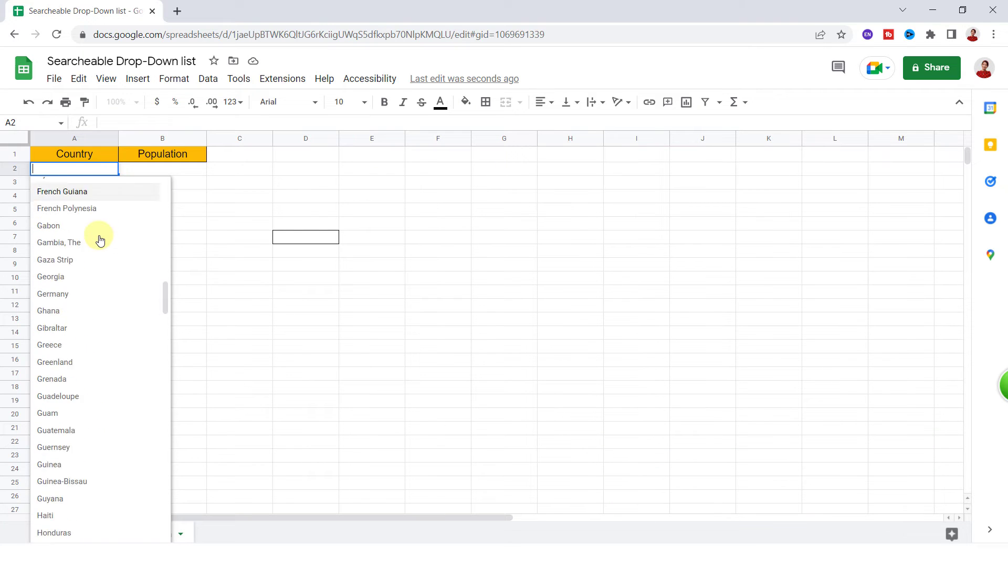
scroll(101, 240, down, 2)
scroll(100, 236, down, 4)
scroll(100, 236, down, 3)
scroll(104, 238, up, 10)
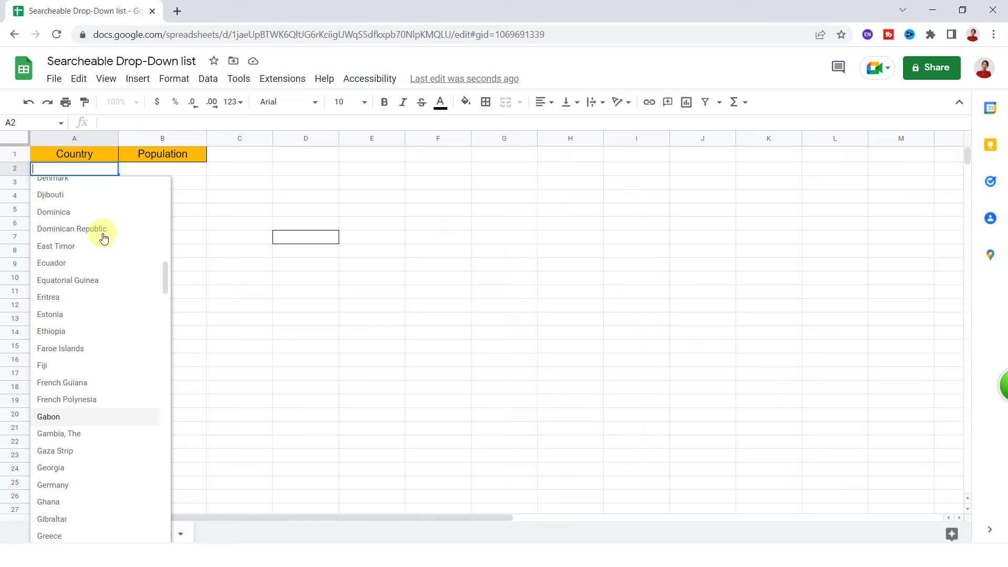
scroll(103, 237, up, 12)
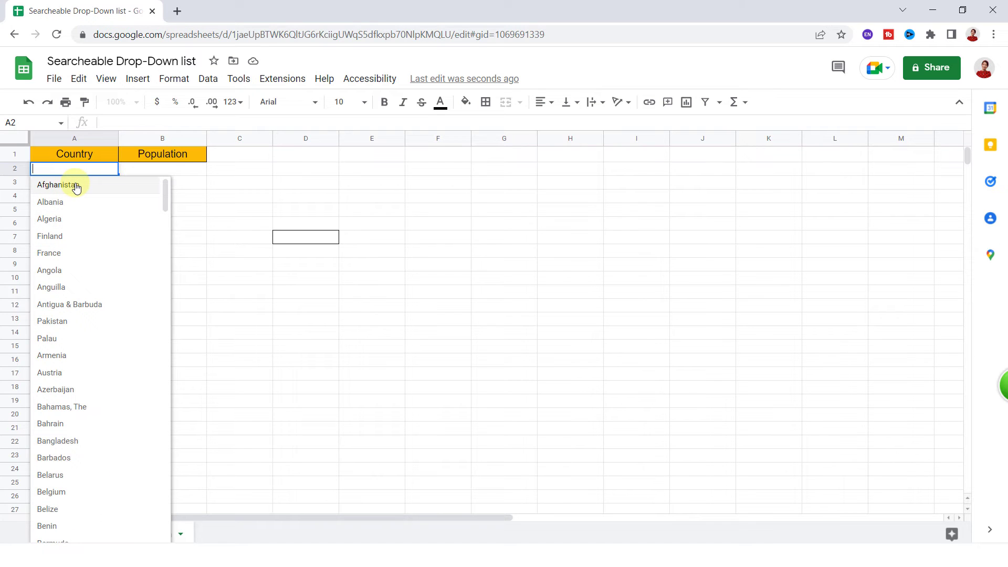
text(I)
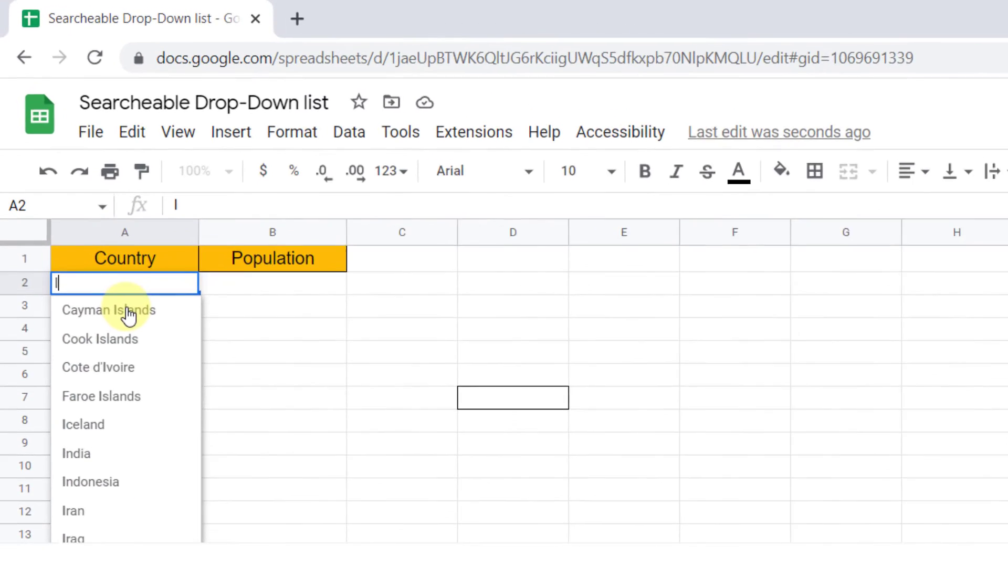
text(t)
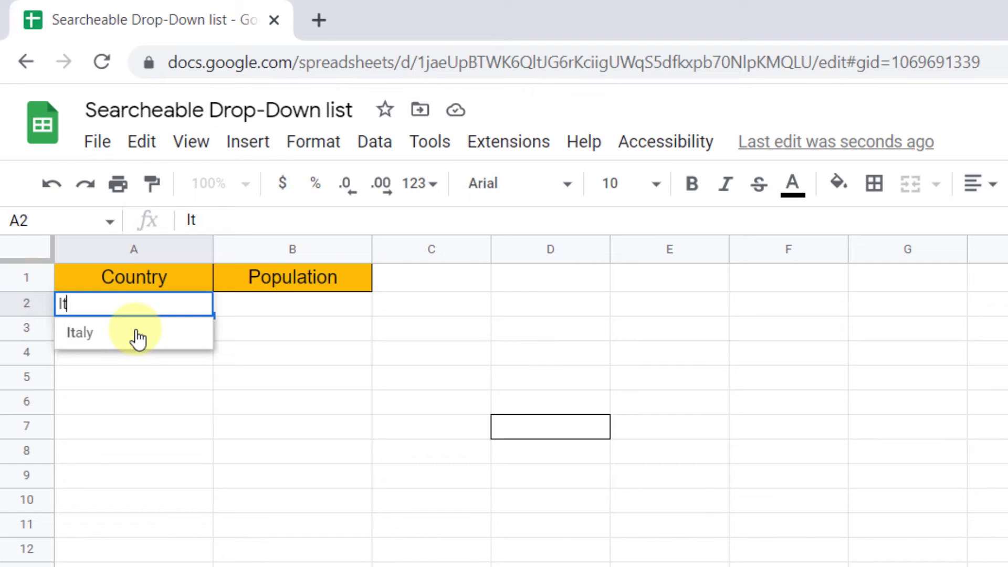
key(BackSpace)
text(r)
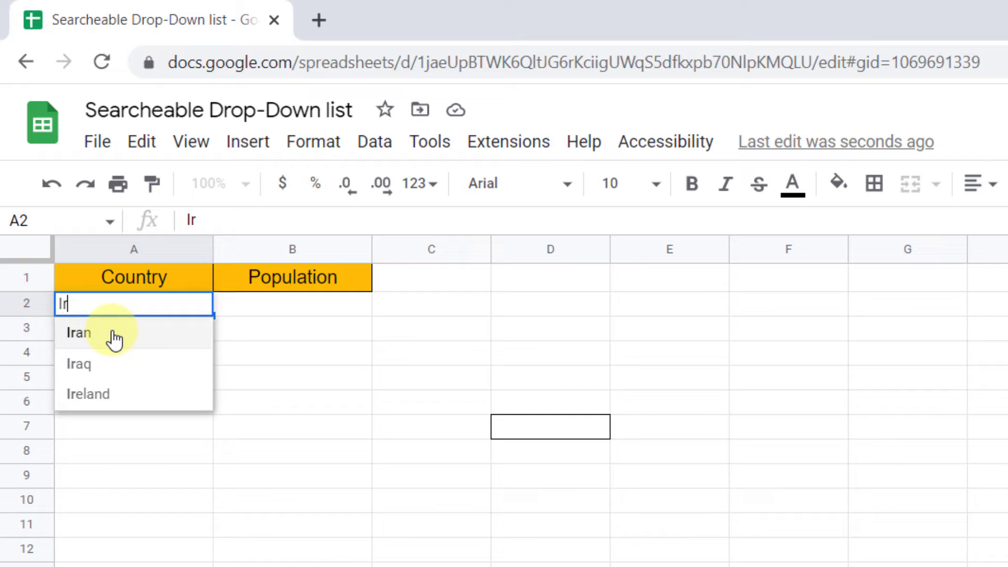
click(115, 337)
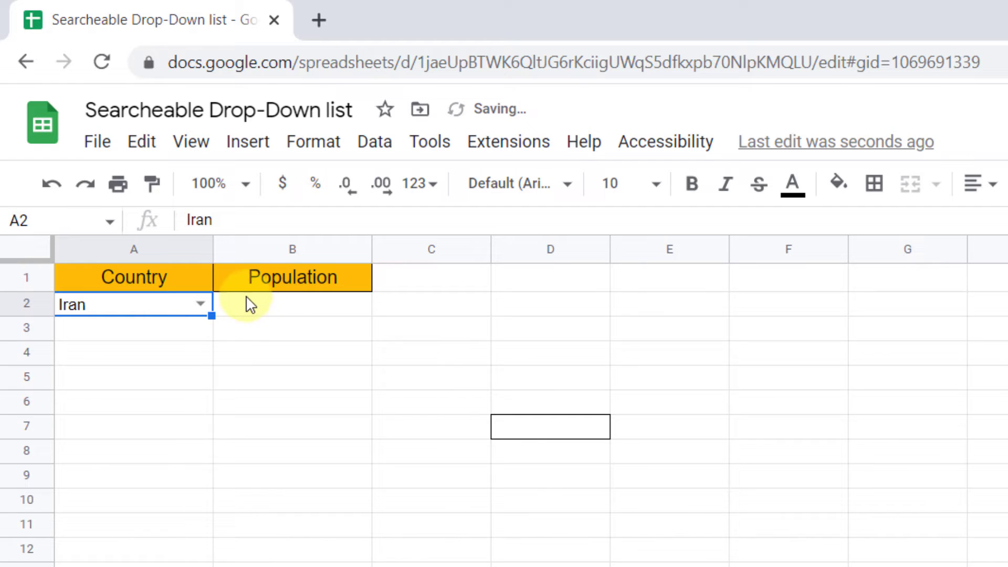
- Begin B2's formula as =If(Isblank(A2),"", referencing cell A2
click(260, 307)
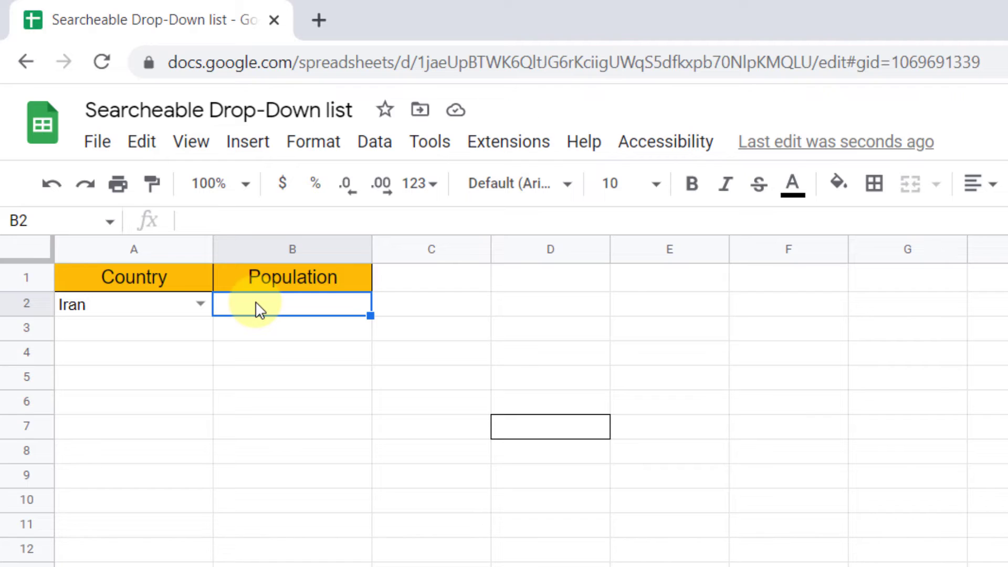
click(296, 214)
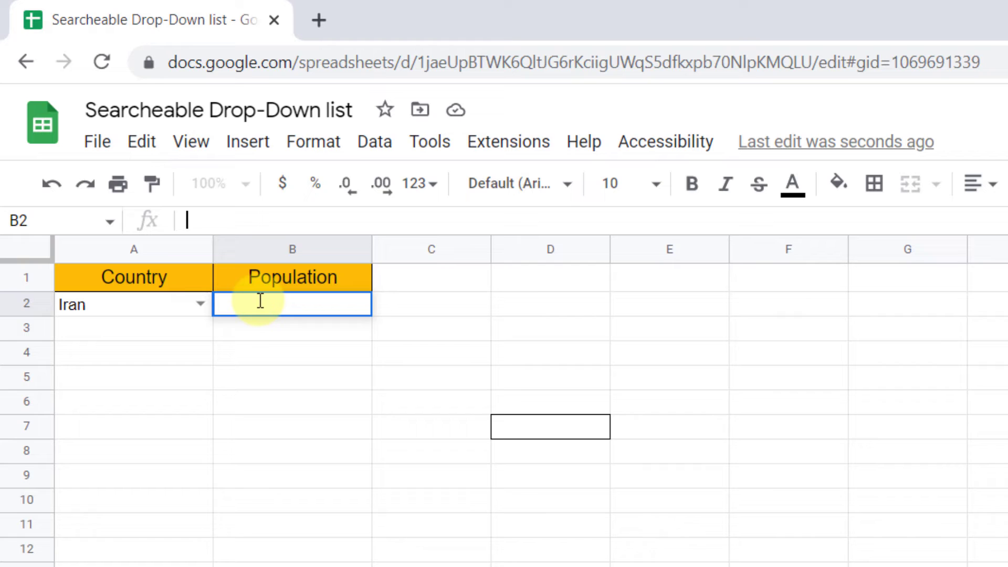
text(=)
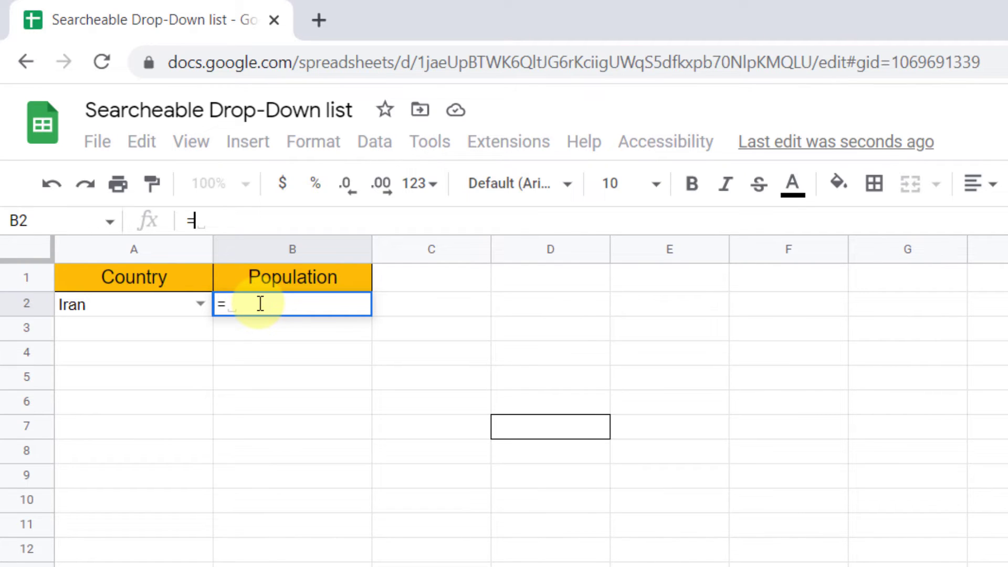
text(If()
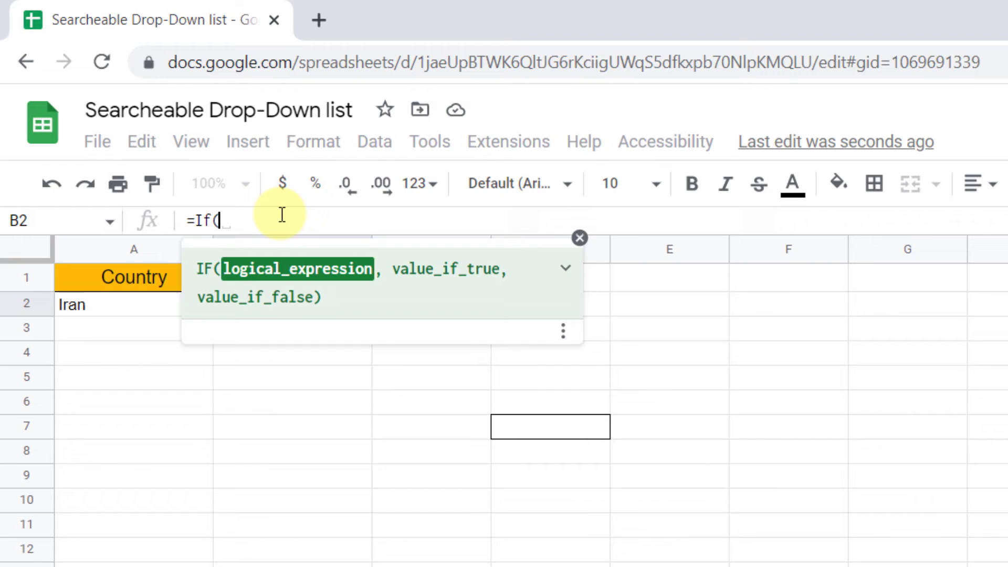
text(Isbla)
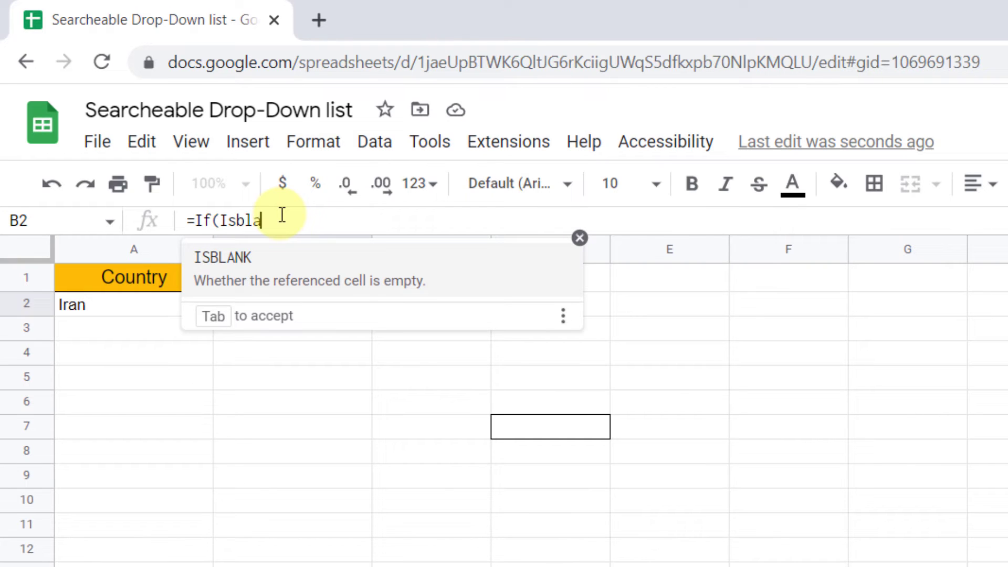
text(nk()
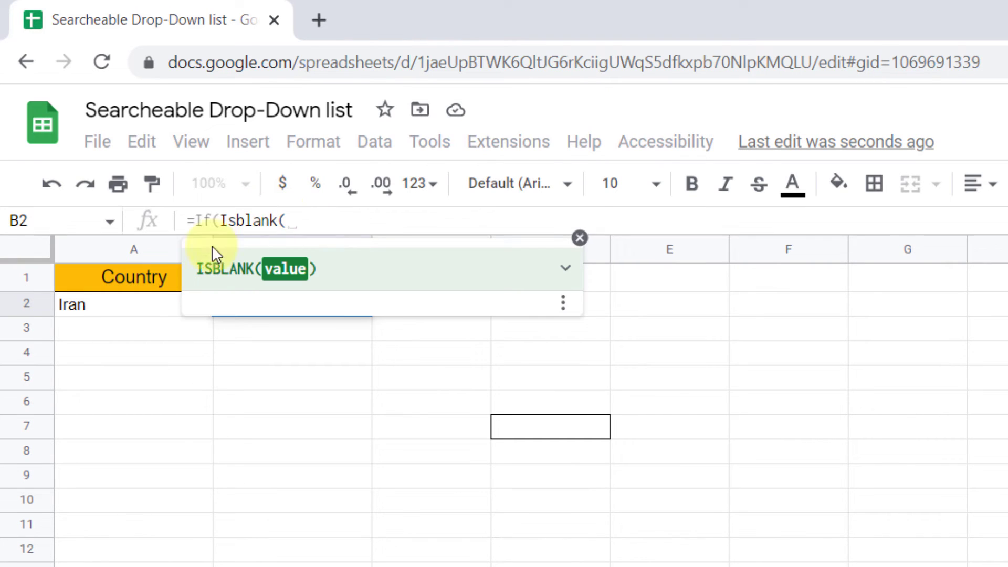
click(113, 309)
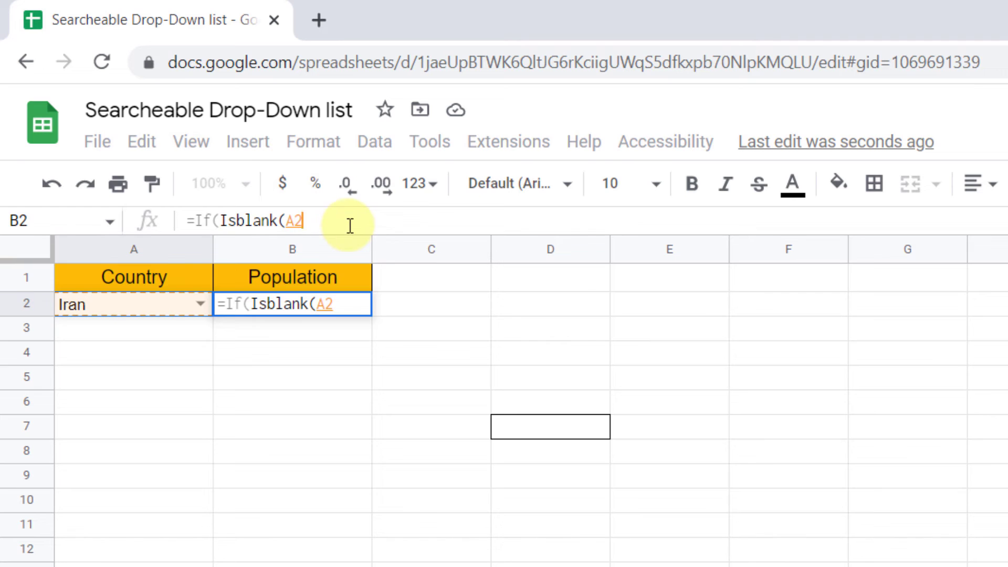
text())
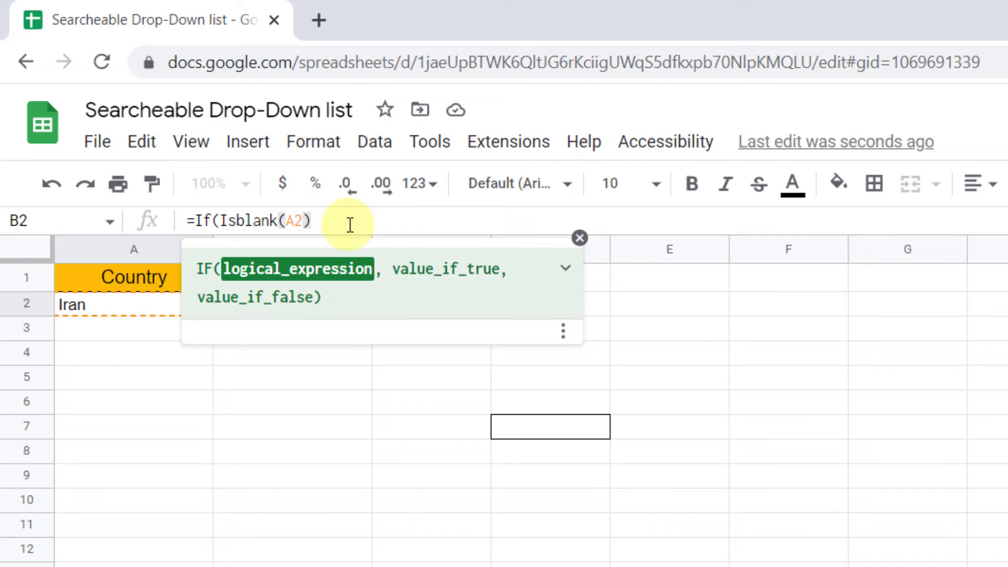
text(,)
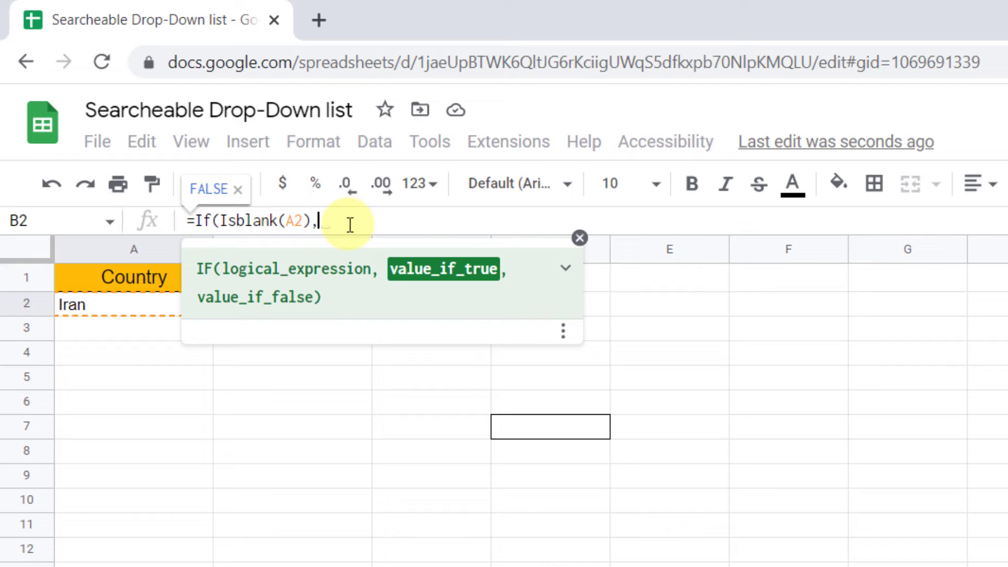
text("")
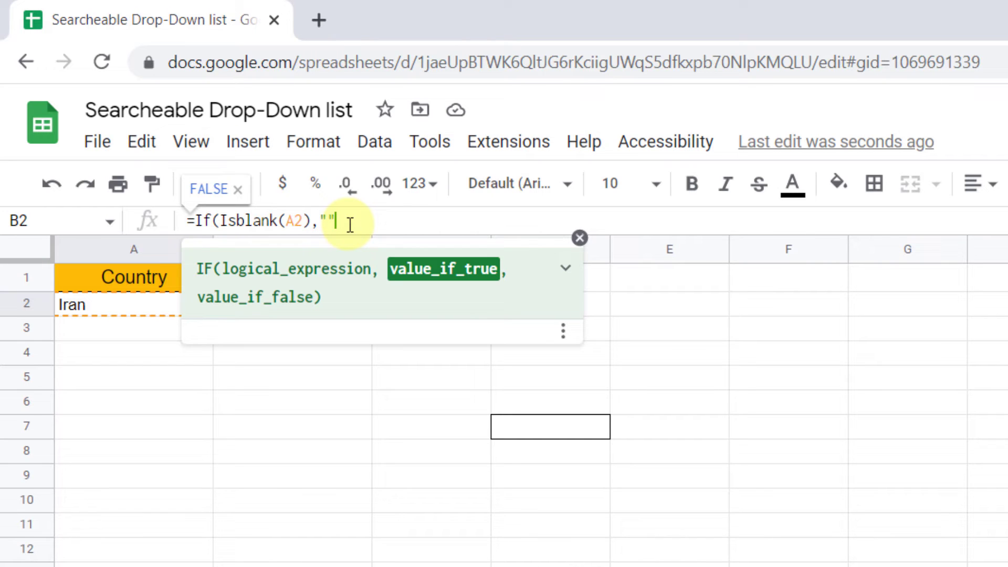
text(,)
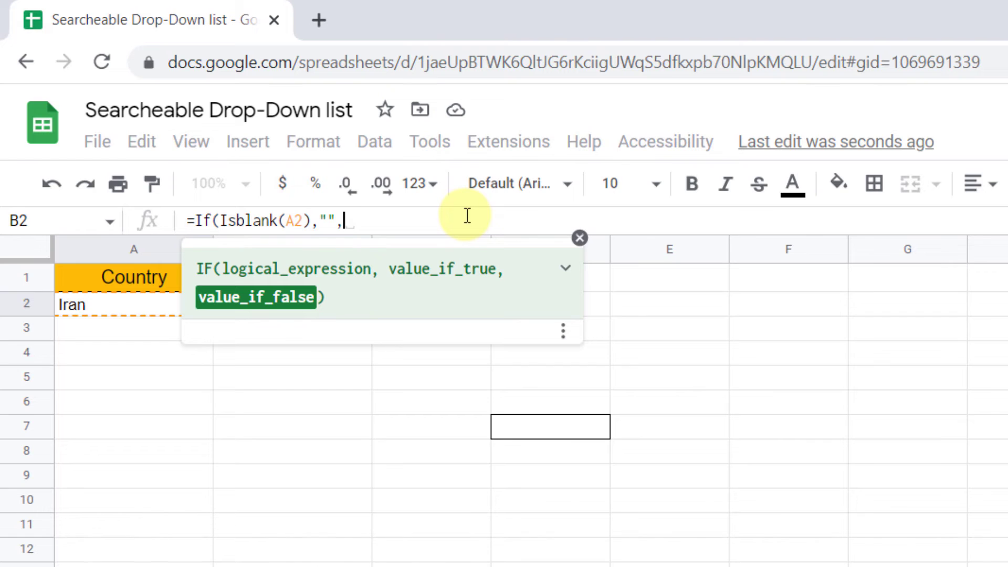
text(vlookup)
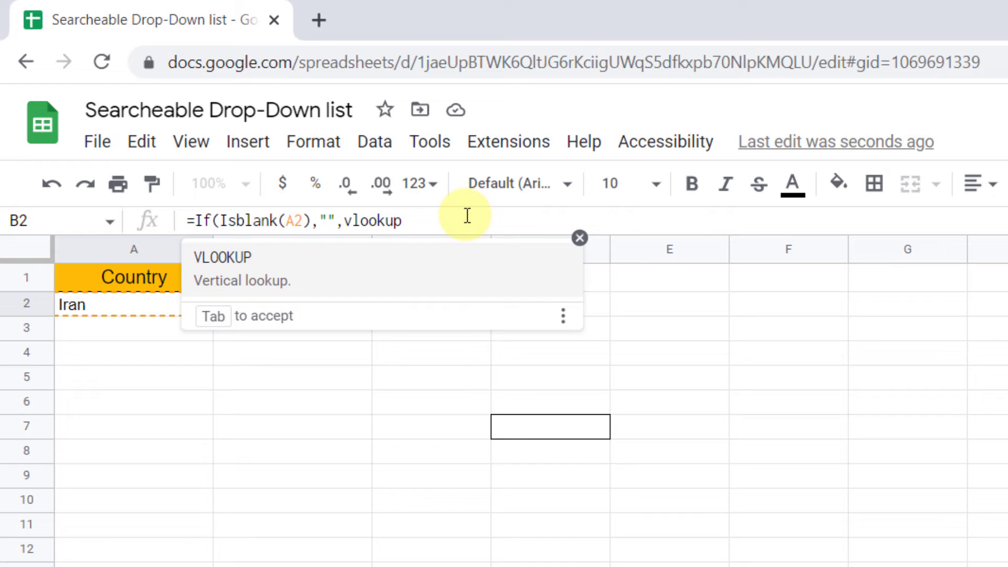
text(()
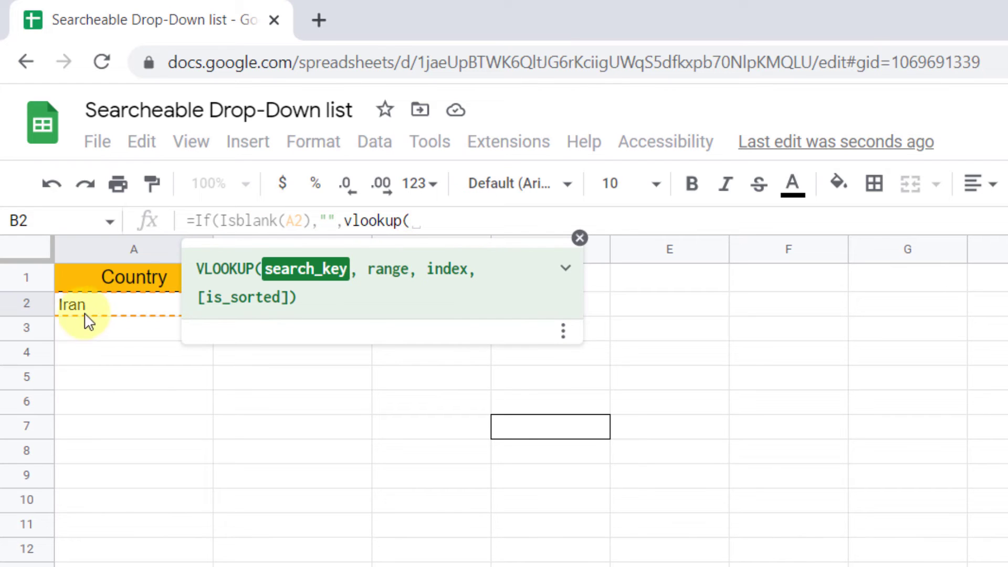
- Finish B2 with vlookup(A2,Data!A2:C231,3) so it shows Iran's population, 68688433
click(83, 316)
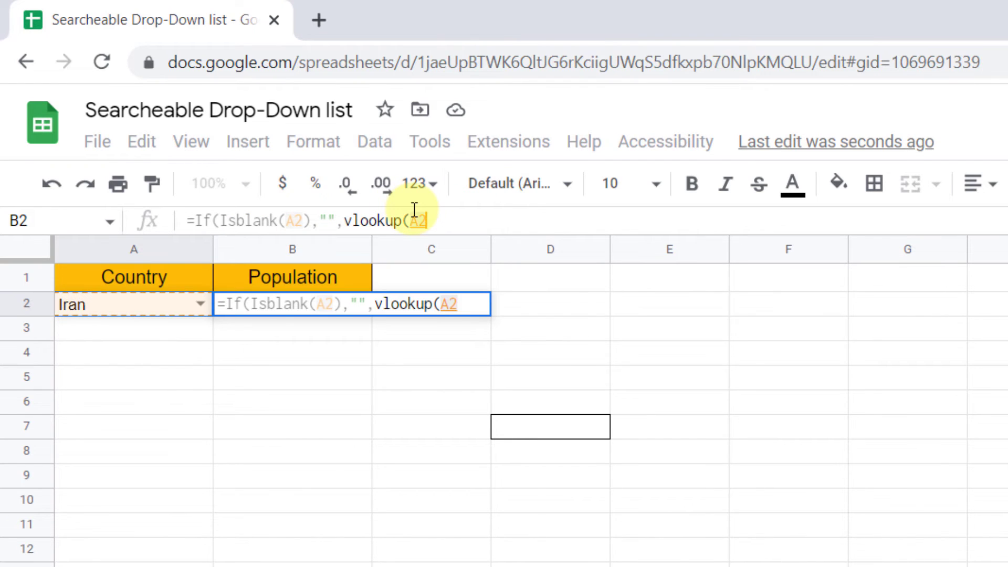
text(,)
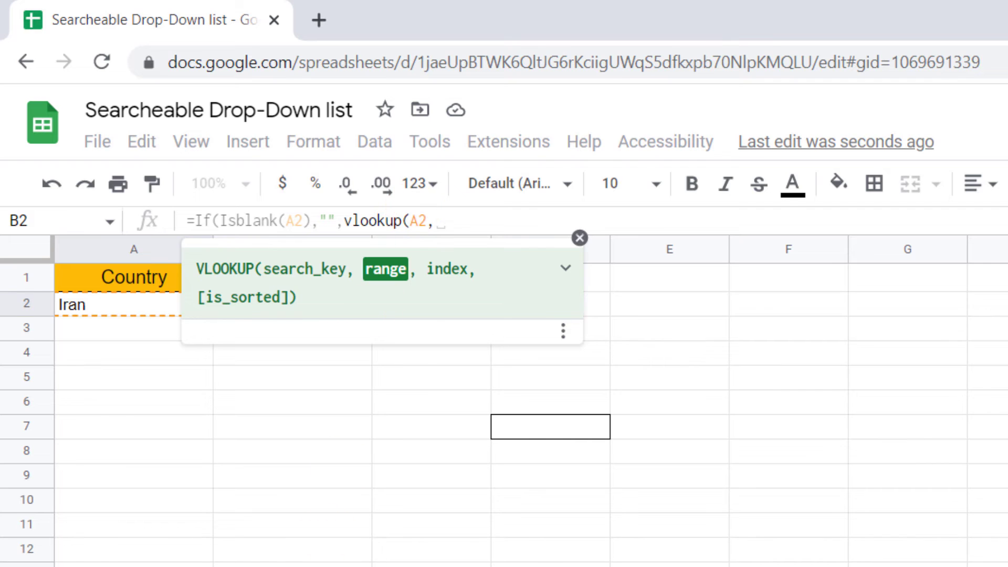
key(ctrl+shift+Page_Up)
scroll(236, 394, up, 15)
scroll(236, 394, up, 10)
drag(101, 324, 412, 315)
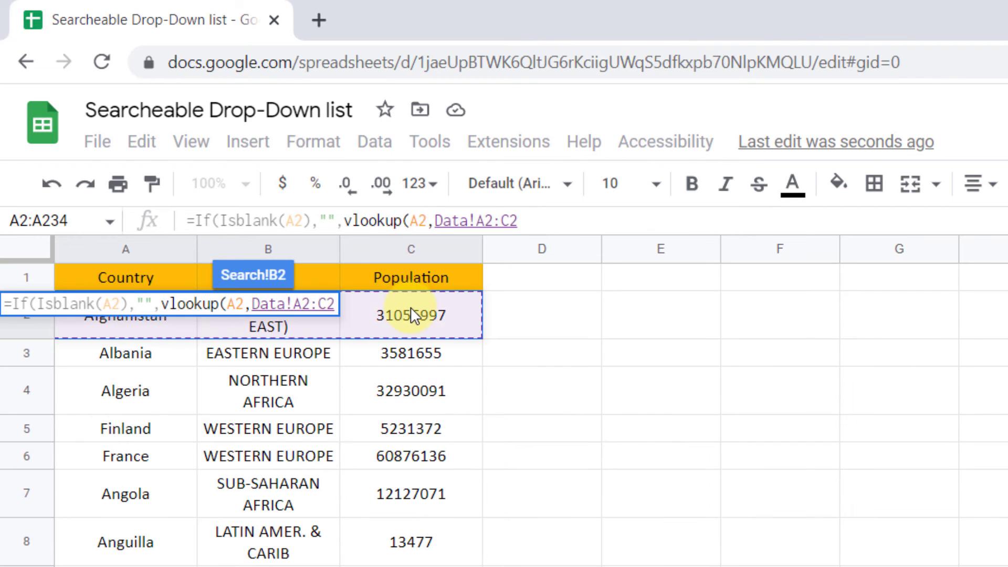
drag(137, 345, 410, 566)
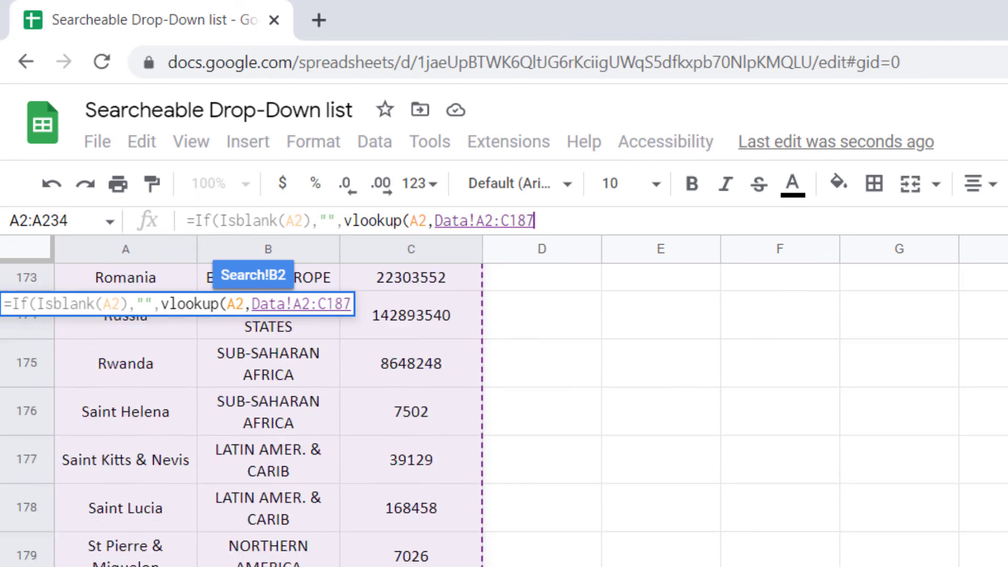
drag(410, 566, 410, 566)
click(559, 223)
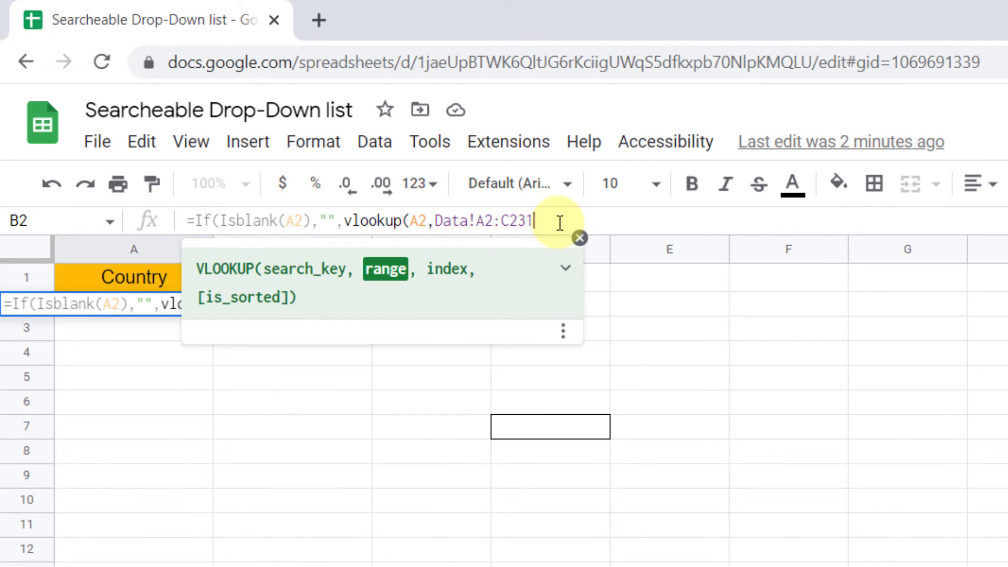
text(,)
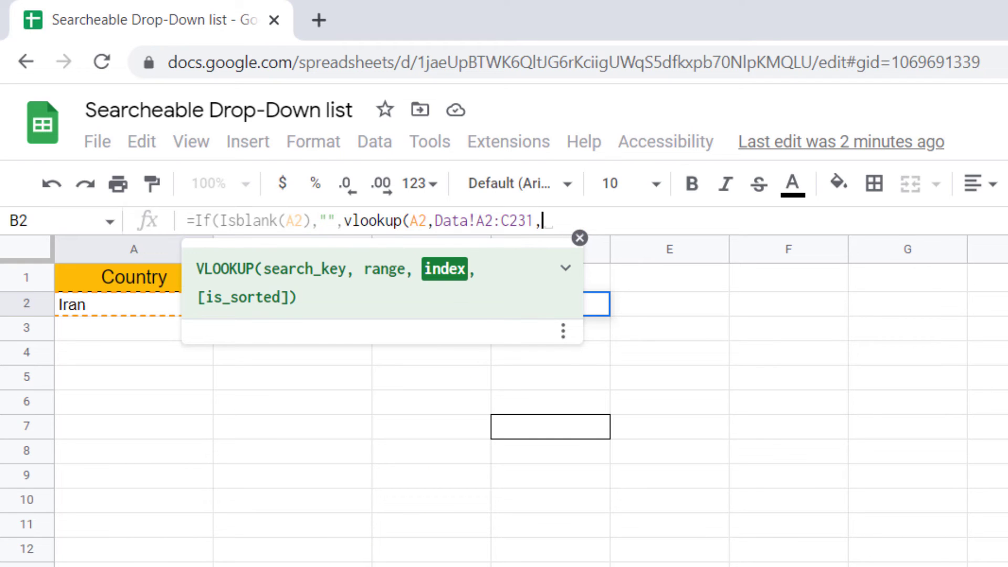
click(781, 566)
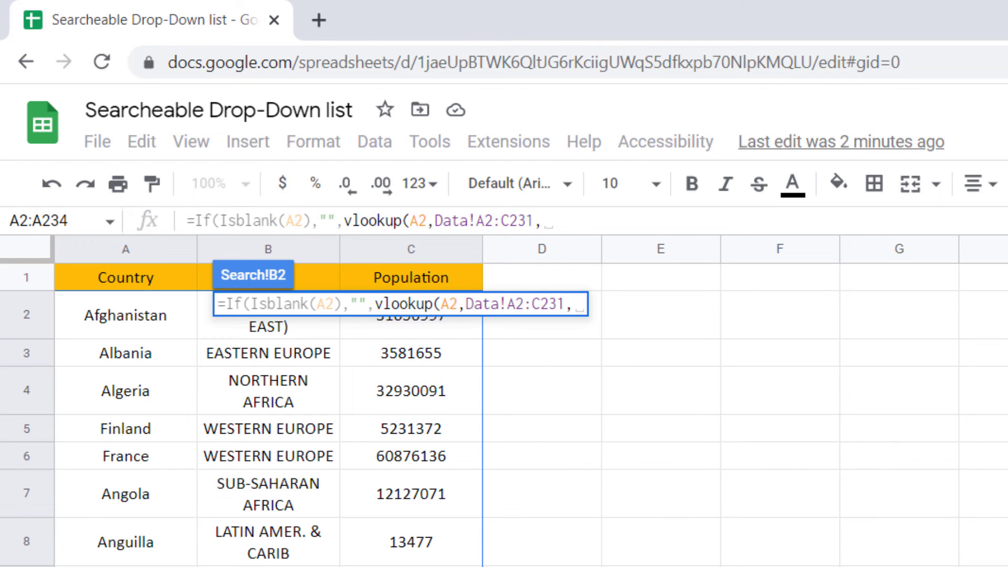
click(551, 566)
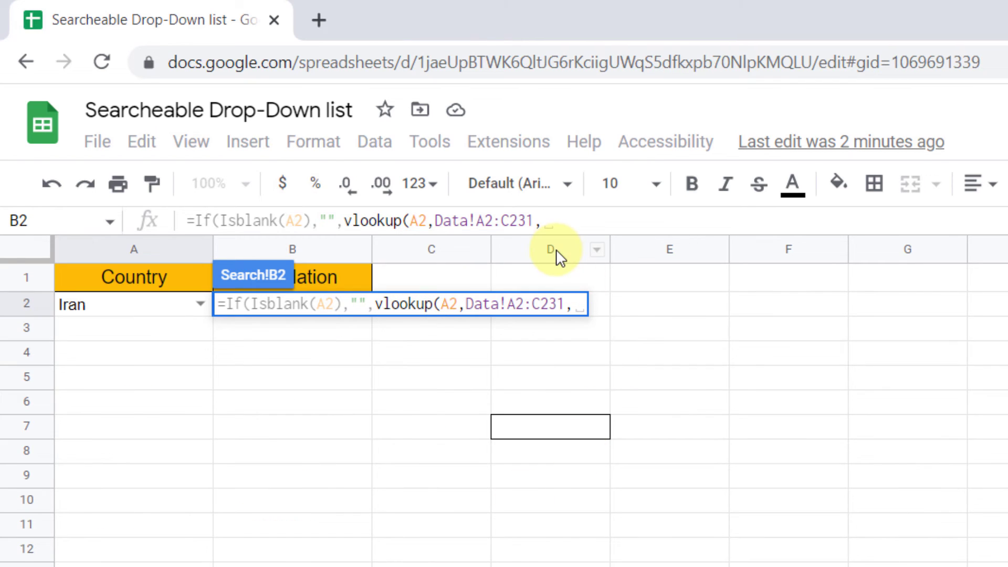
text(3)
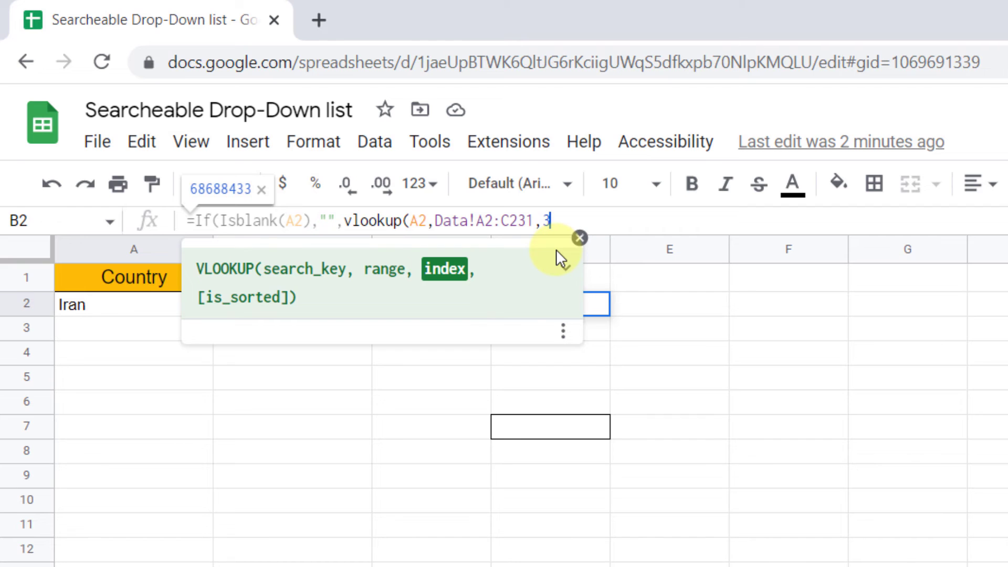
text()))
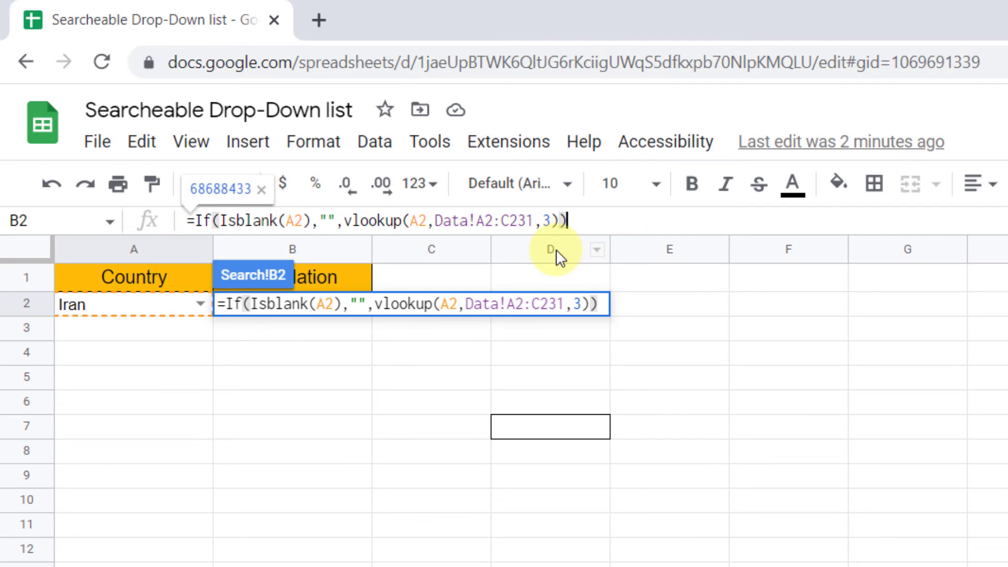
key(Return)
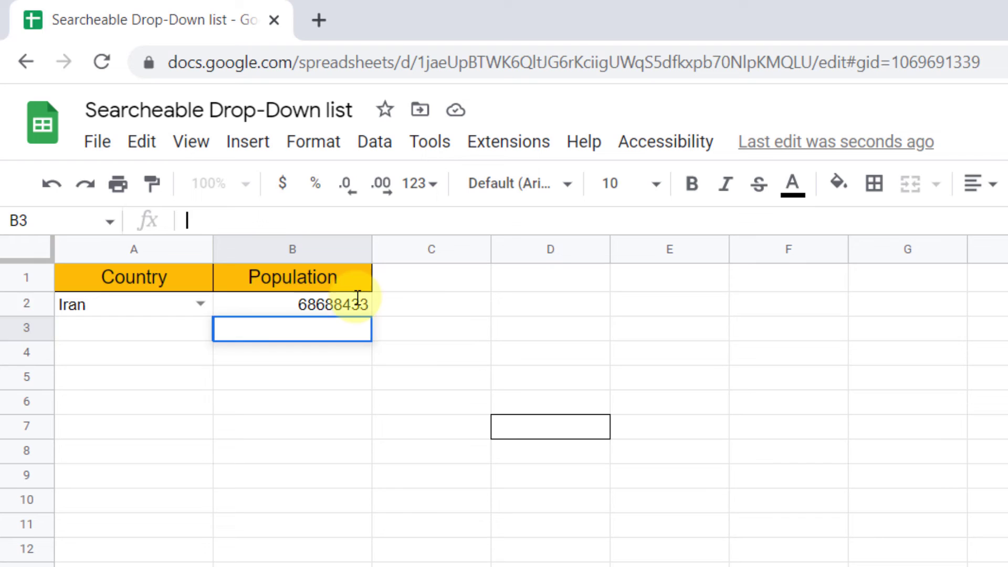
- Check B2's formula, clear A2, and fill A2:B25 down with Ctrl+D
double_click(357, 302)
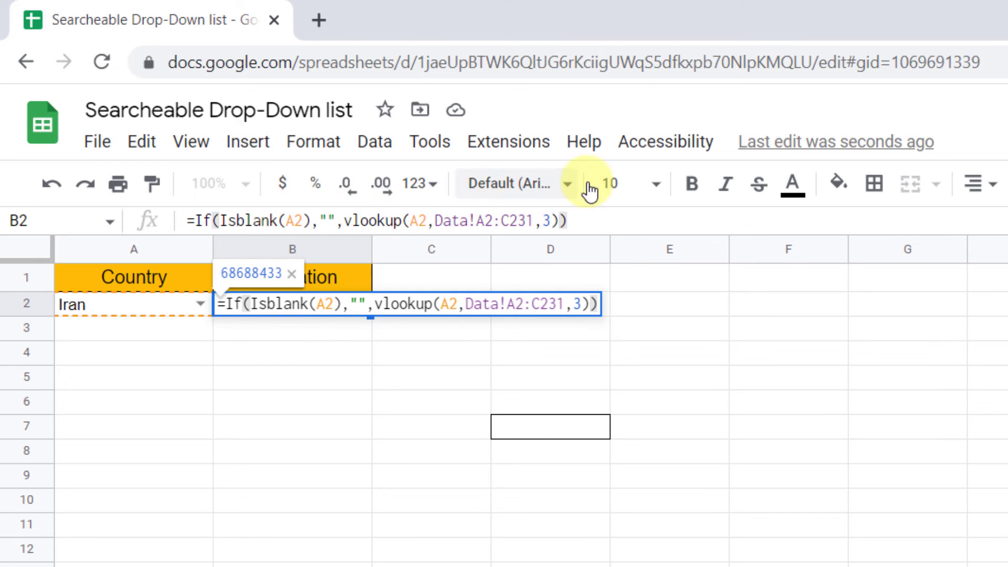
key(Return)
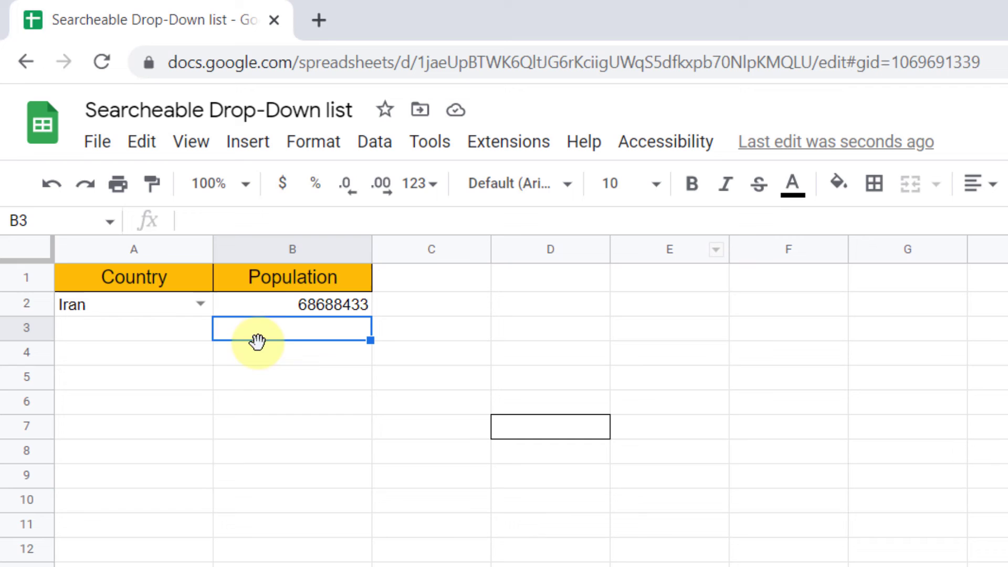
click(170, 307)
key(Delete)
drag(169, 314, 255, 315)
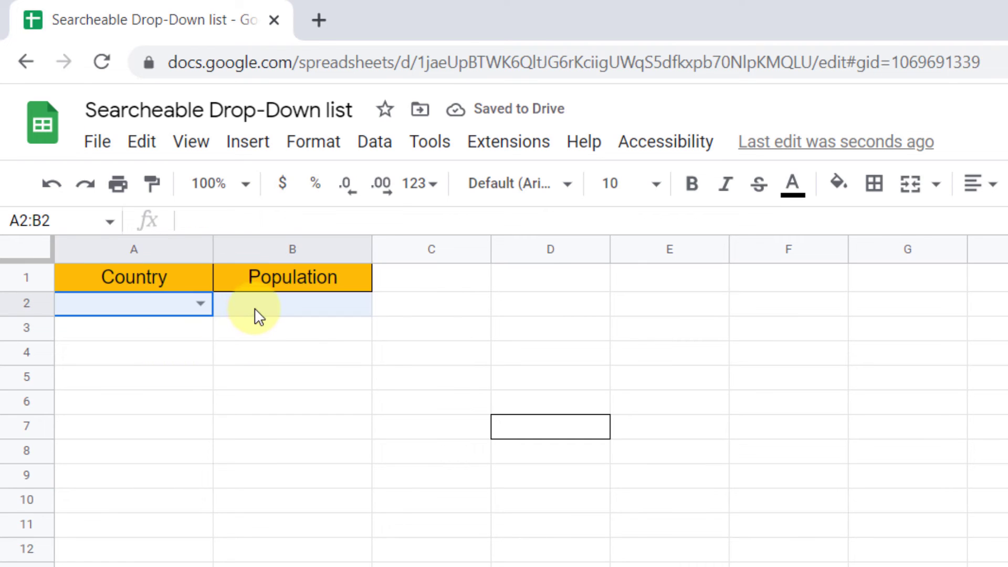
key(ctrl+d)
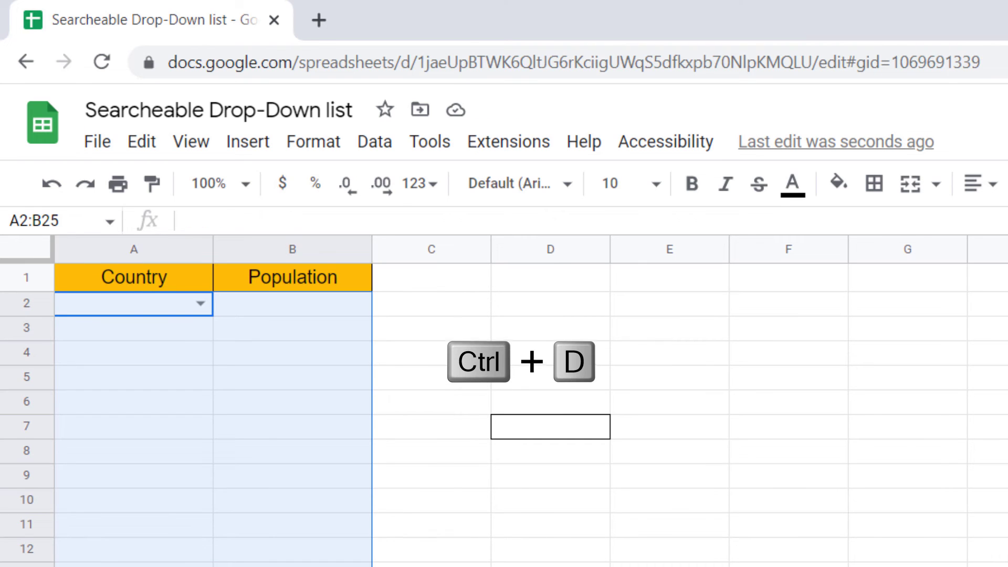
- Pick France in A2 (population 60876136), then start searching 'an' in A3
click(199, 301)
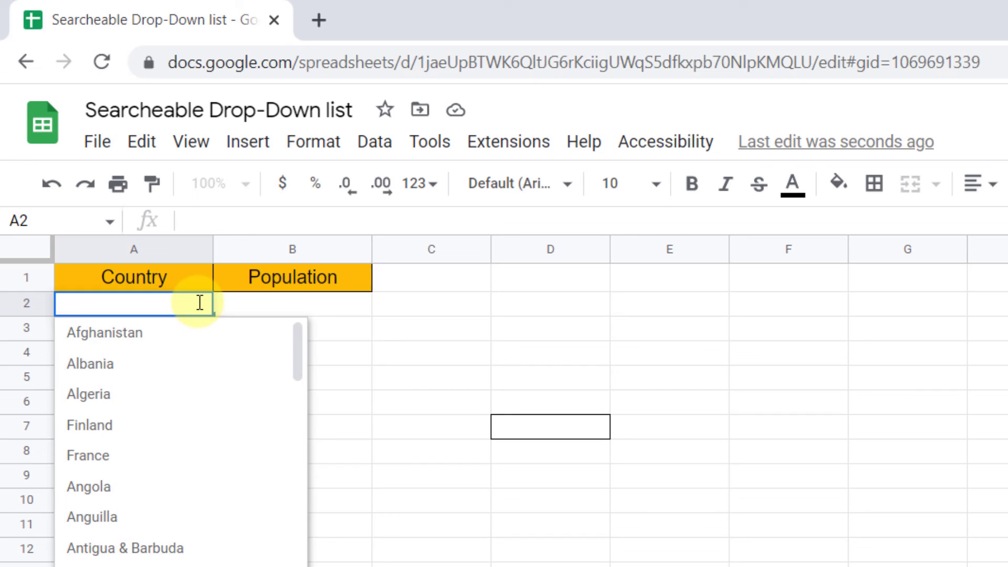
text(fr)
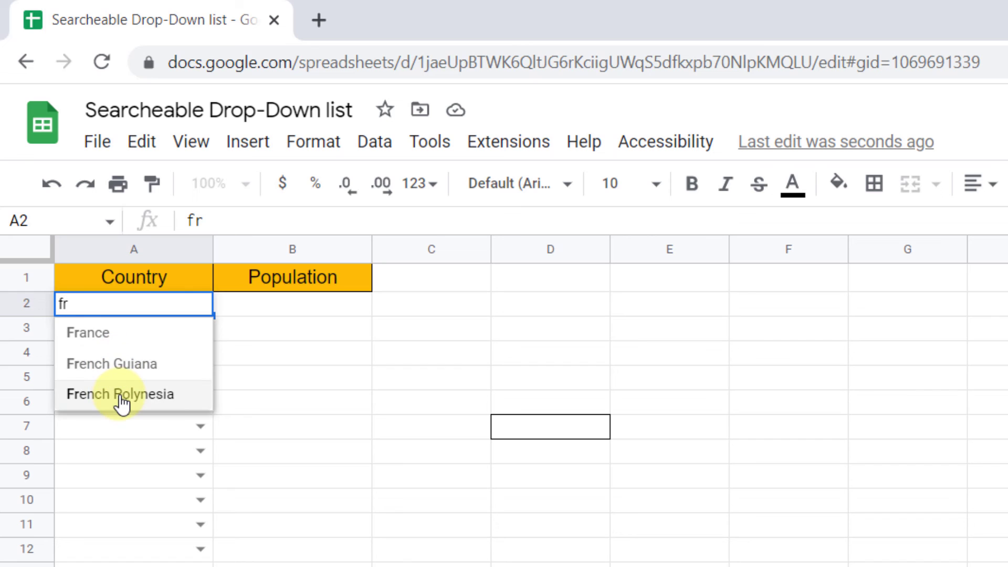
click(126, 339)
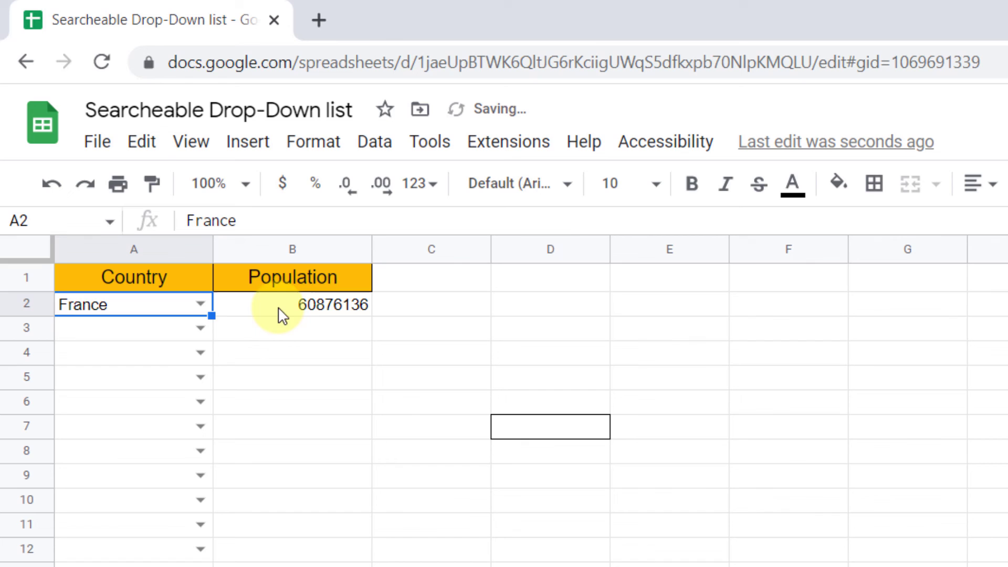
click(201, 326)
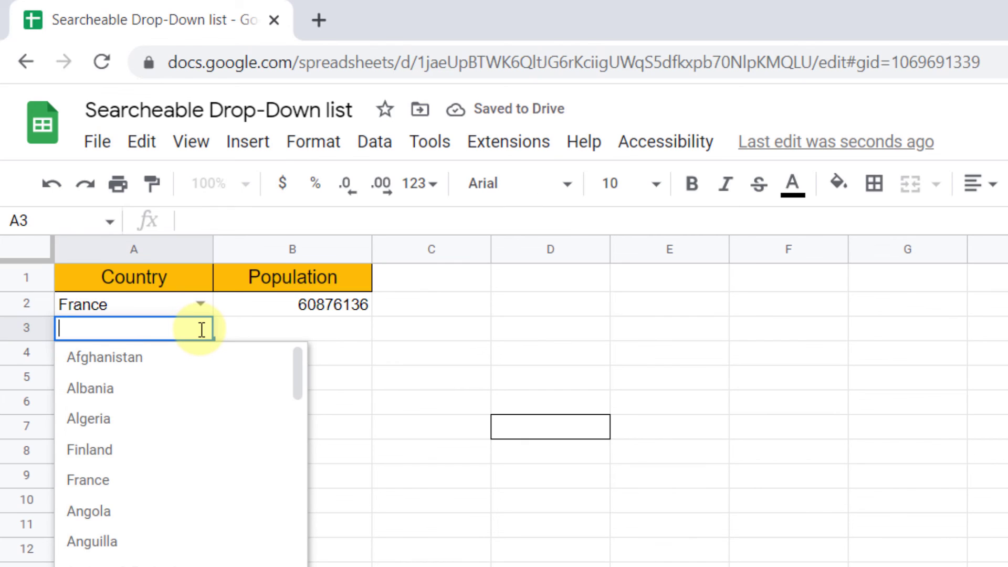
text(an)
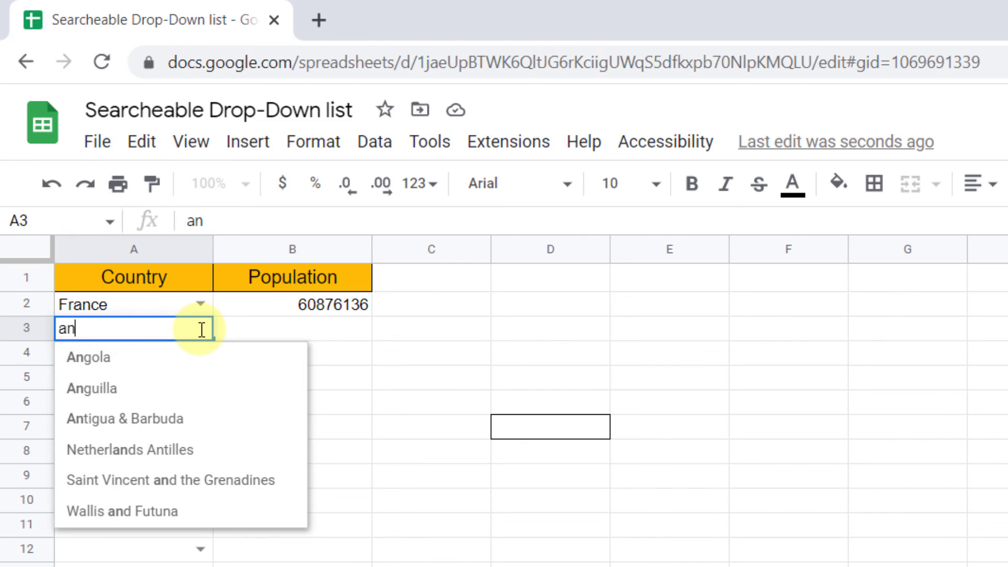